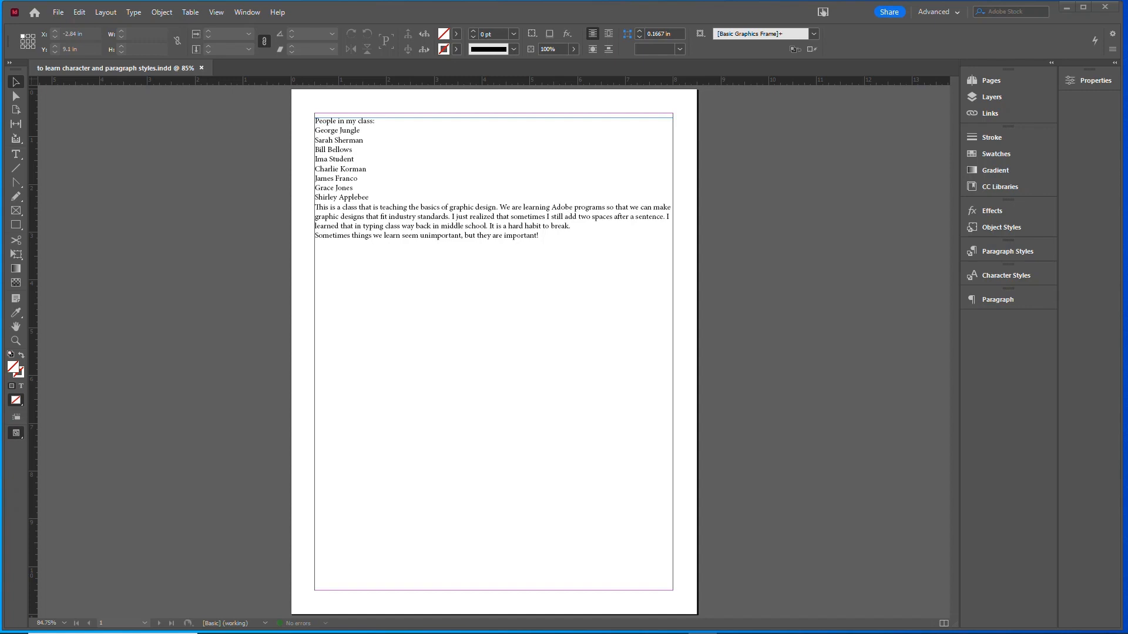
left_click(247, 12)
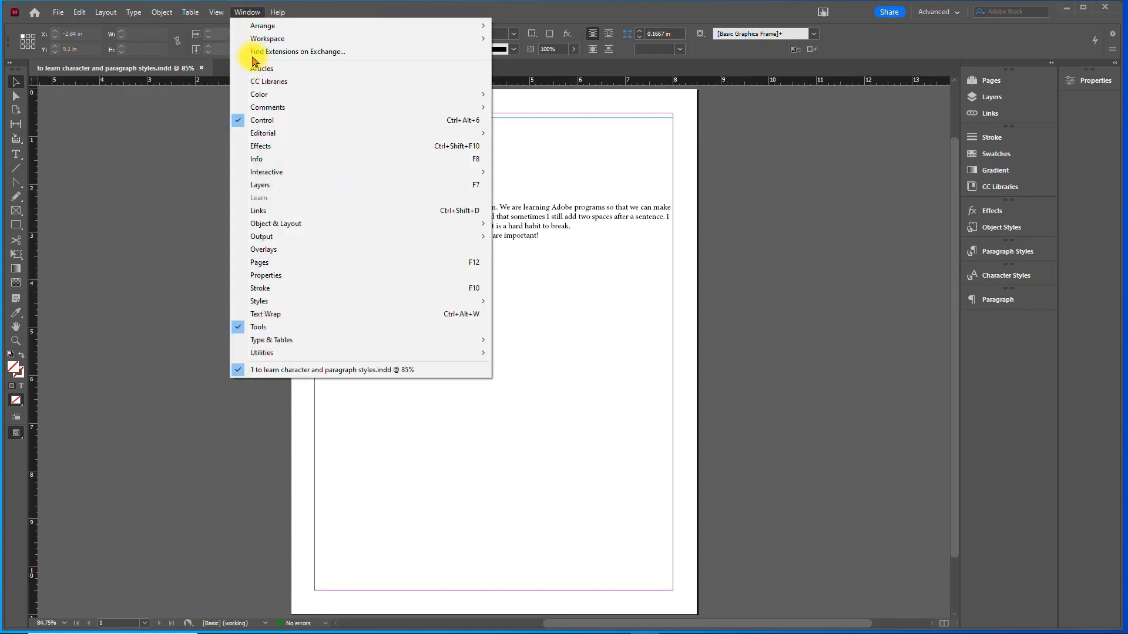
mouse_move(259, 39)
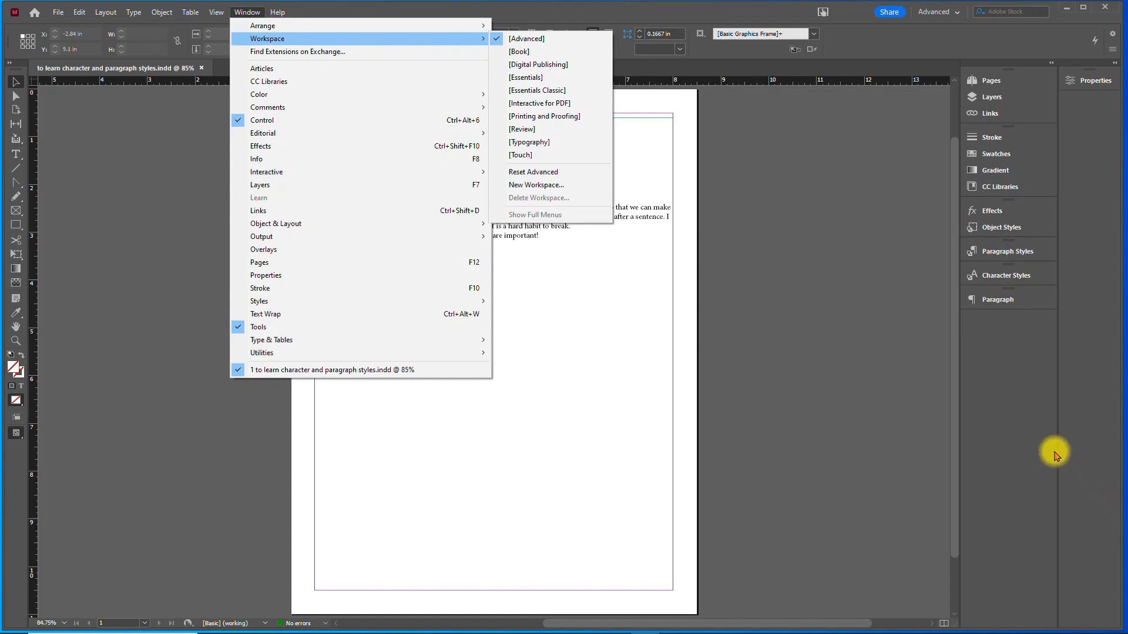
left_click(1056, 454)
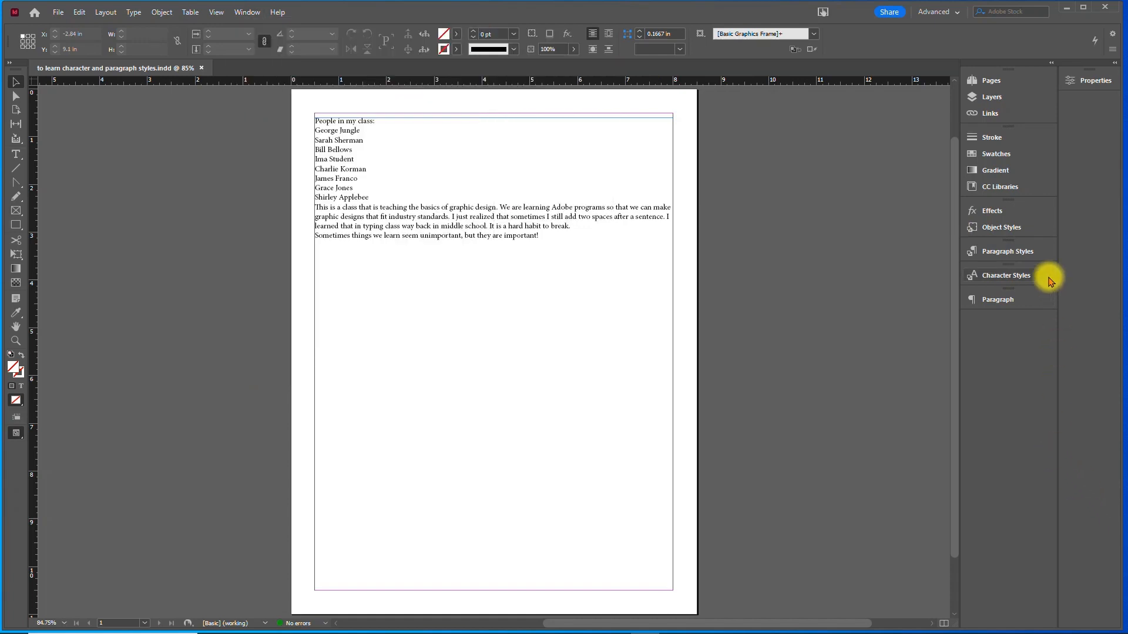
- Create a new character style and name it names
left_click(1006, 275)
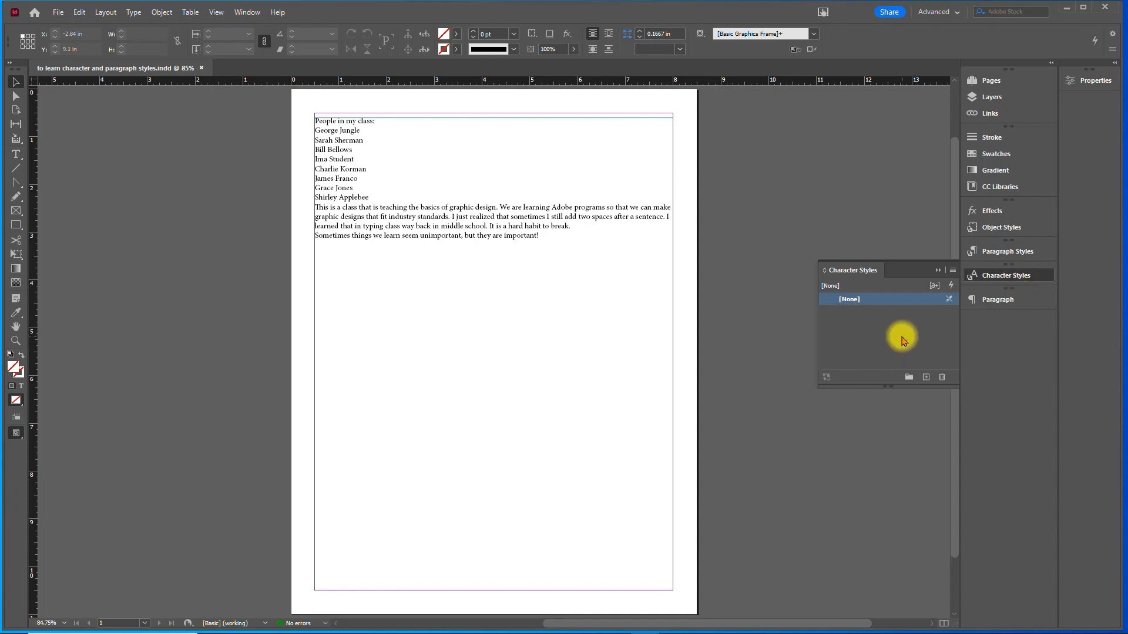
left_click(927, 381)
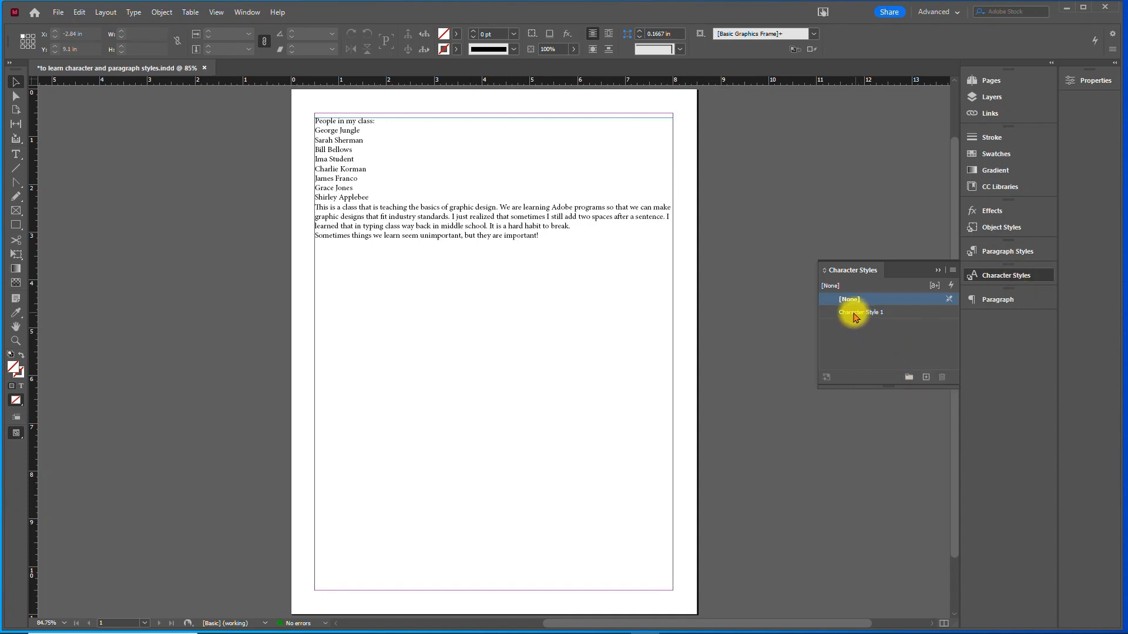
double_click(856, 317)
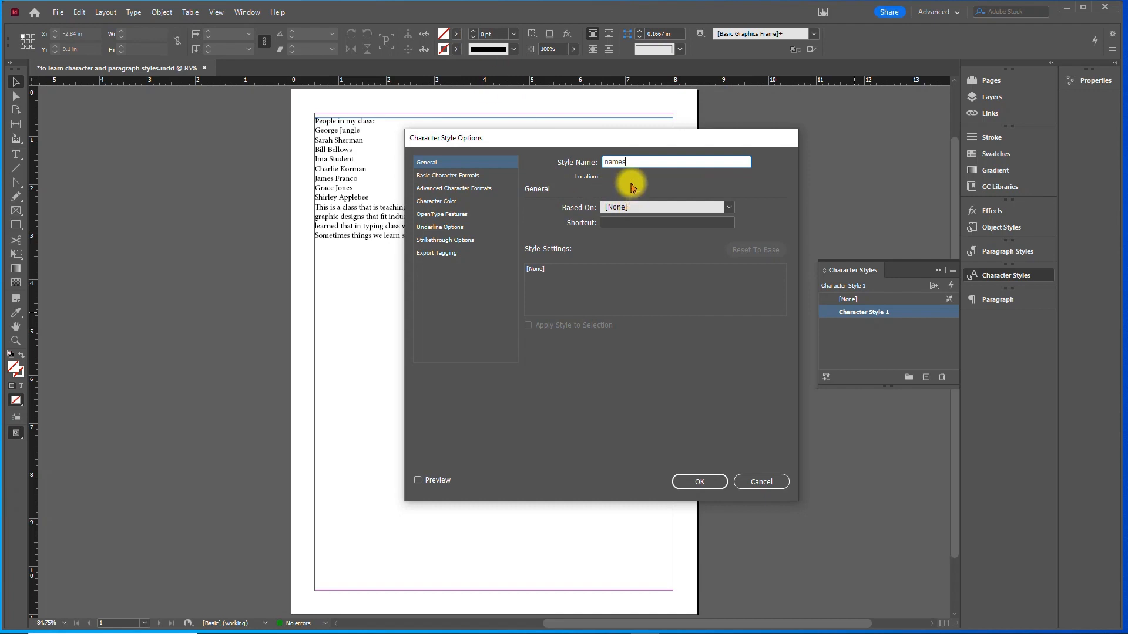
- Set the names character style's basic formats to Georgia Regular at 12 pt
left_click(459, 176)
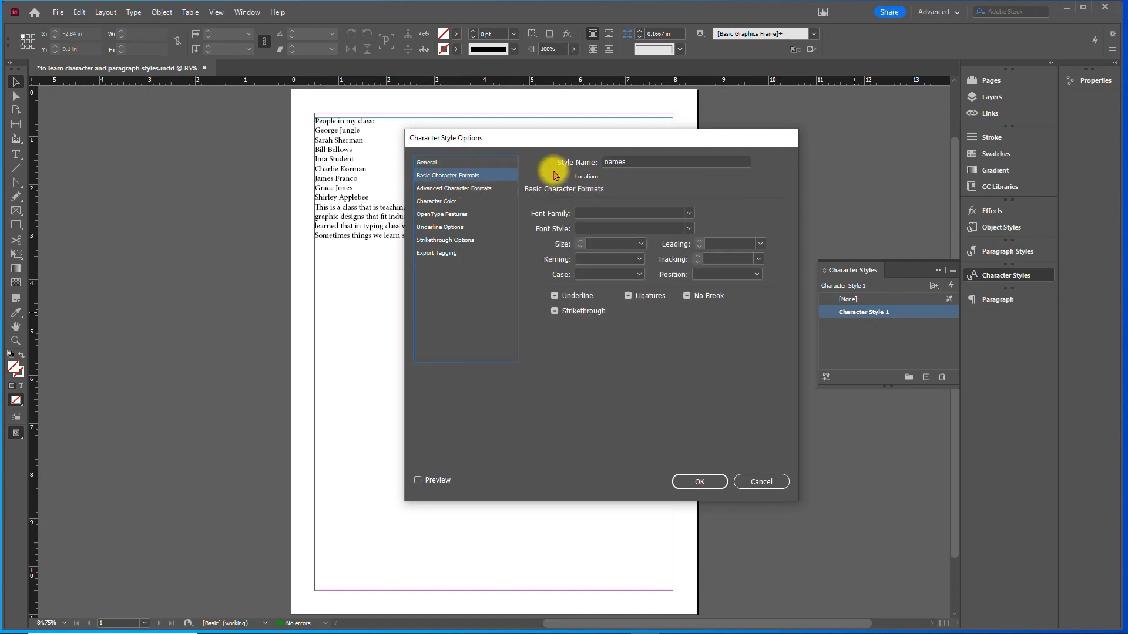
left_click(688, 214)
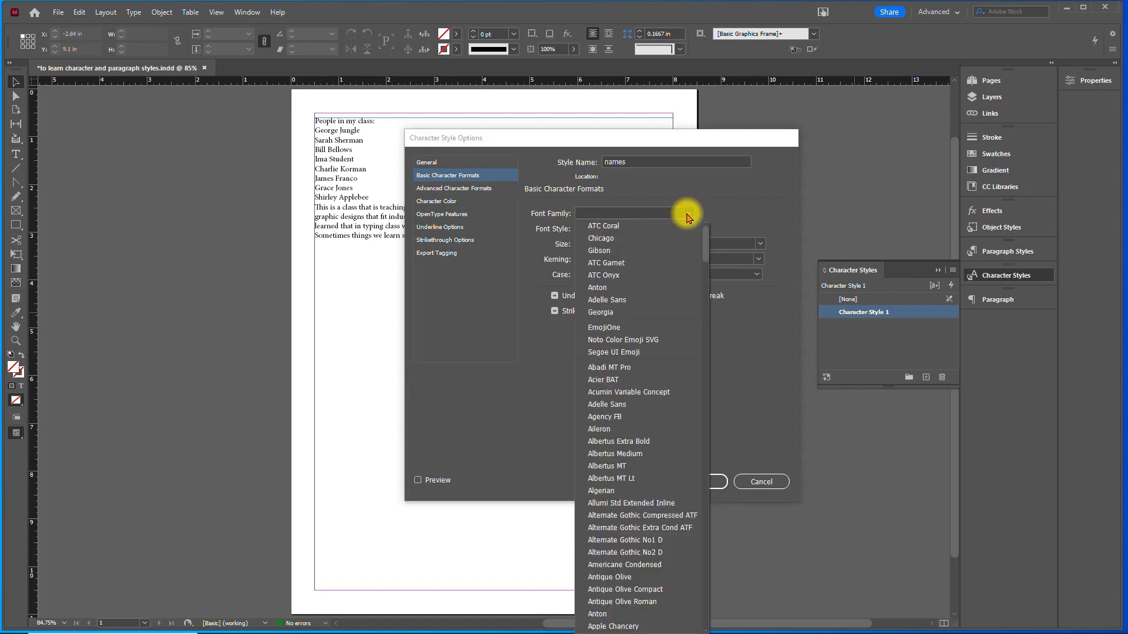
left_click(662, 310)
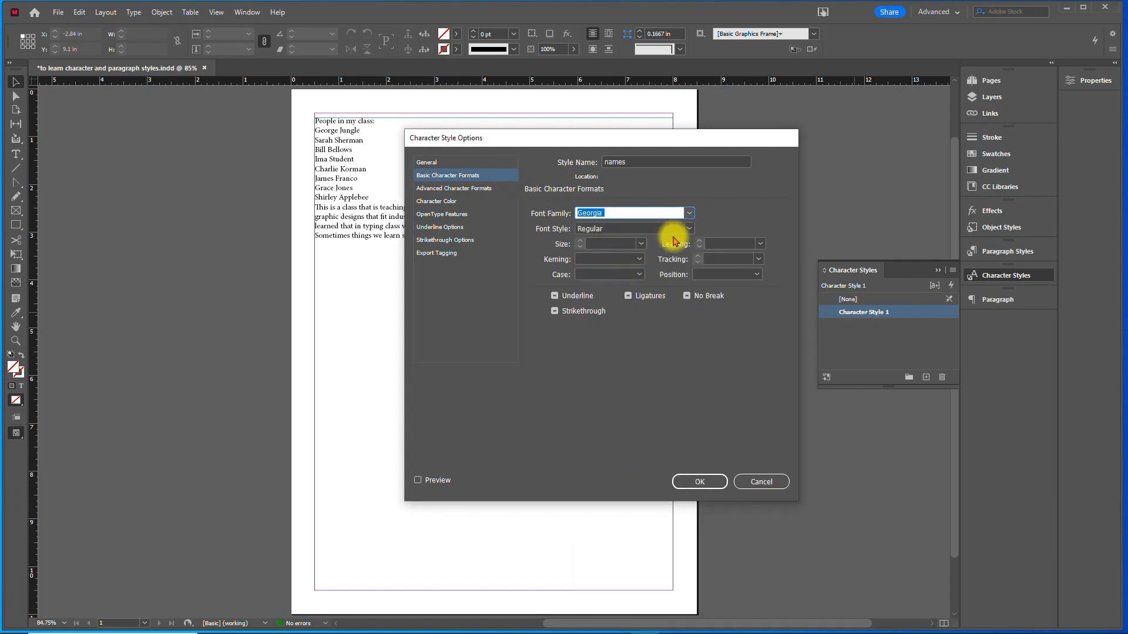
left_click(641, 245)
left_click(620, 319)
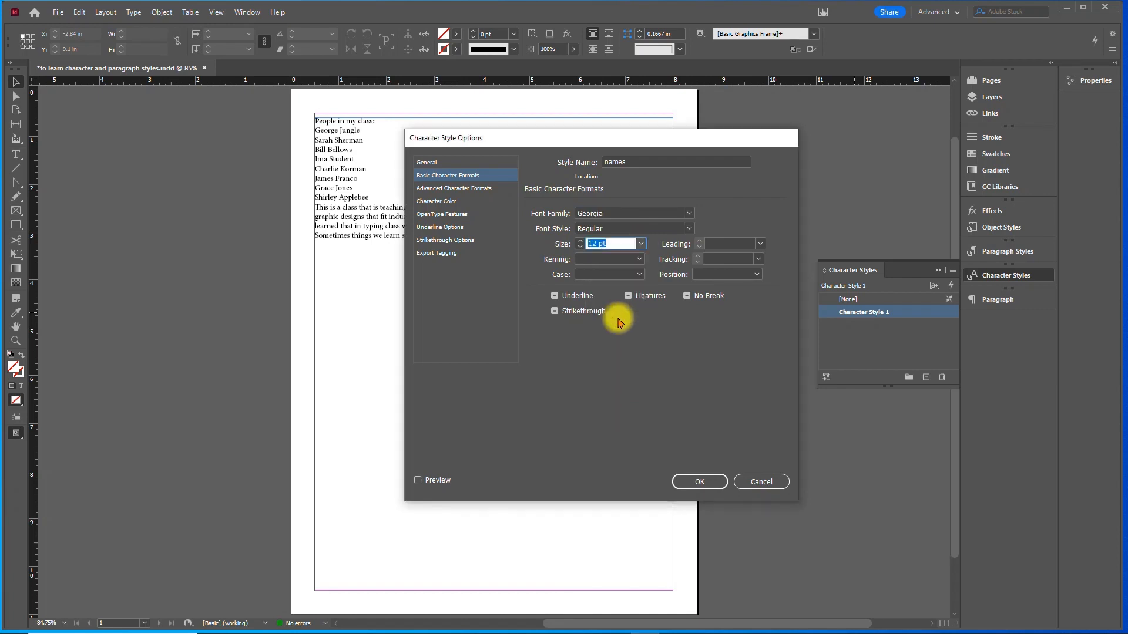
- Give the names style the character color C=100 M=0 Y=0 K=0 and save the style options
left_click(425, 203)
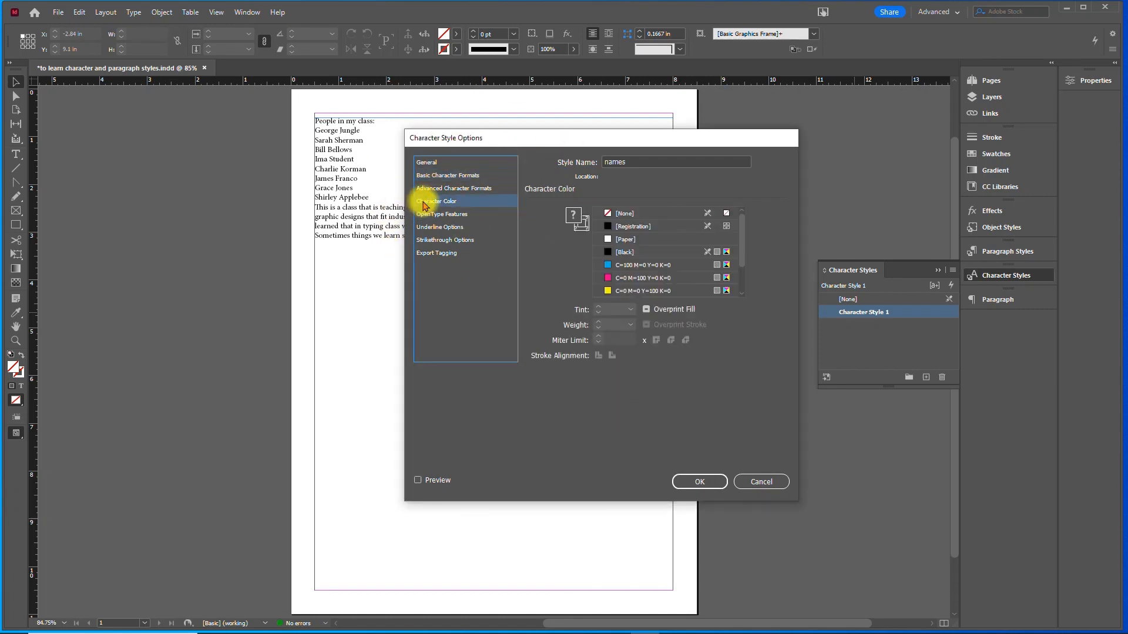
left_click(650, 267)
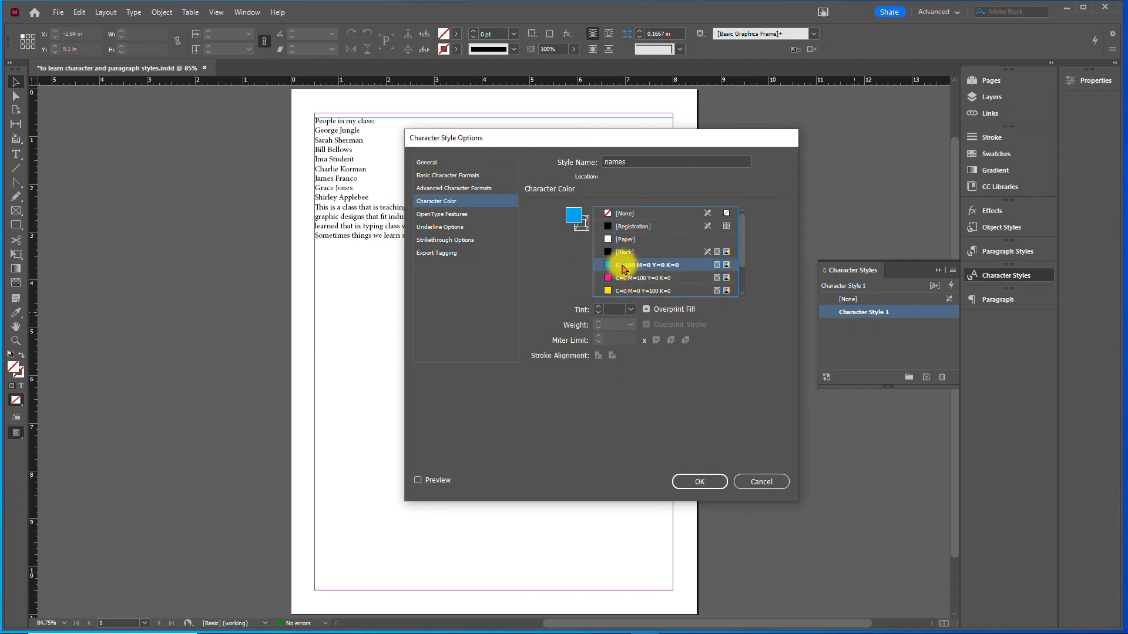
left_click(700, 483)
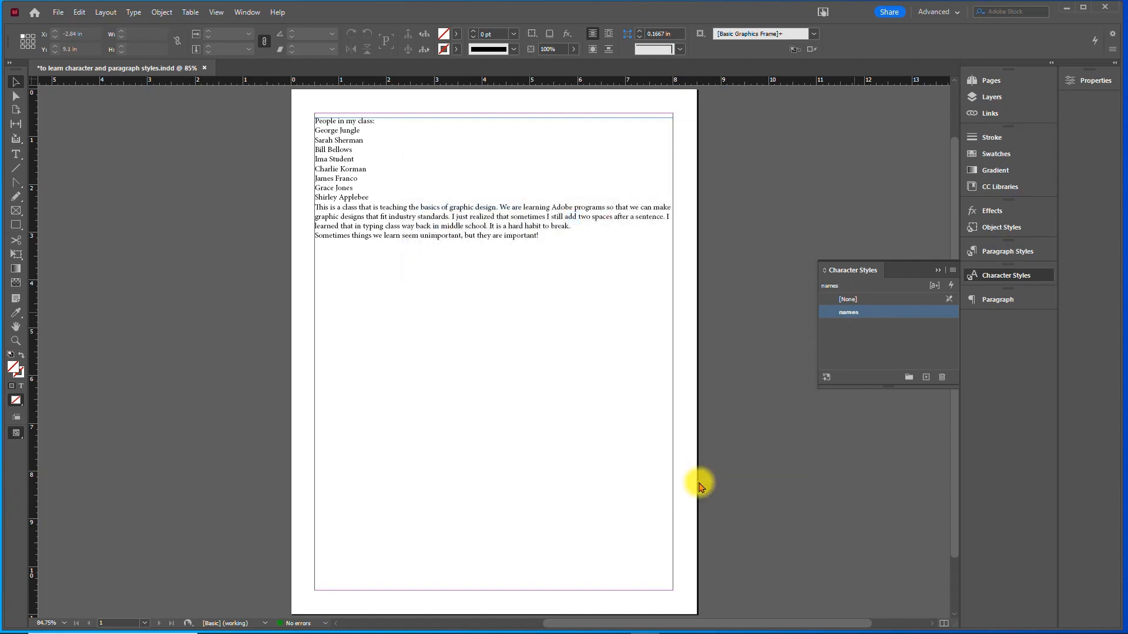
- Apply the names character style to the first name in the class list
left_click(325, 135)
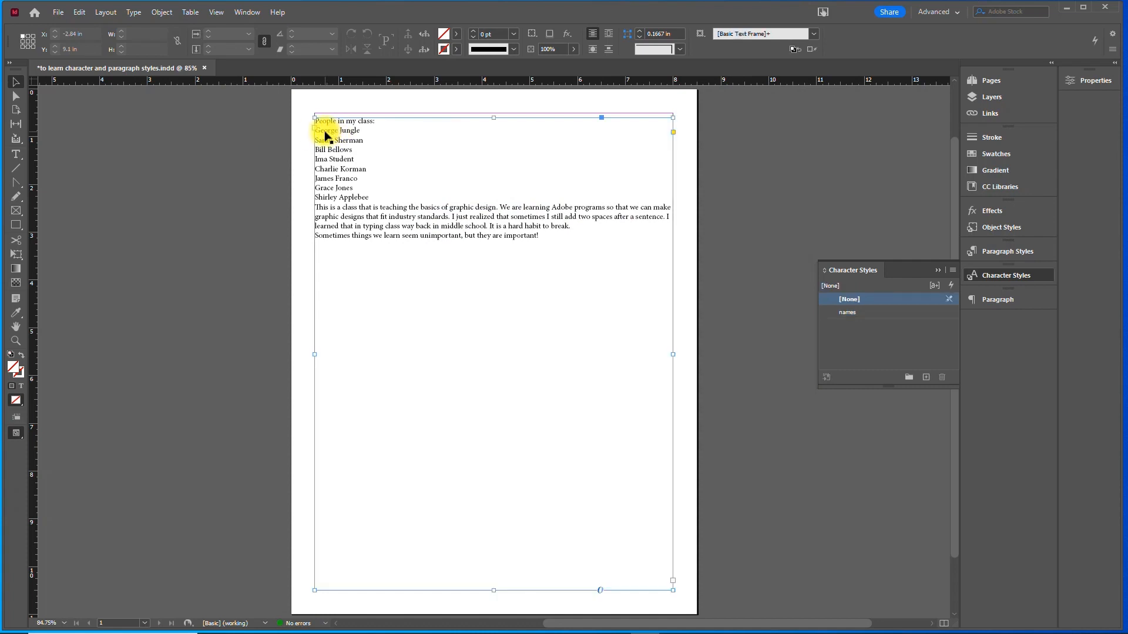
double_click(325, 130)
key("ctrl+a")
left_click(325, 130)
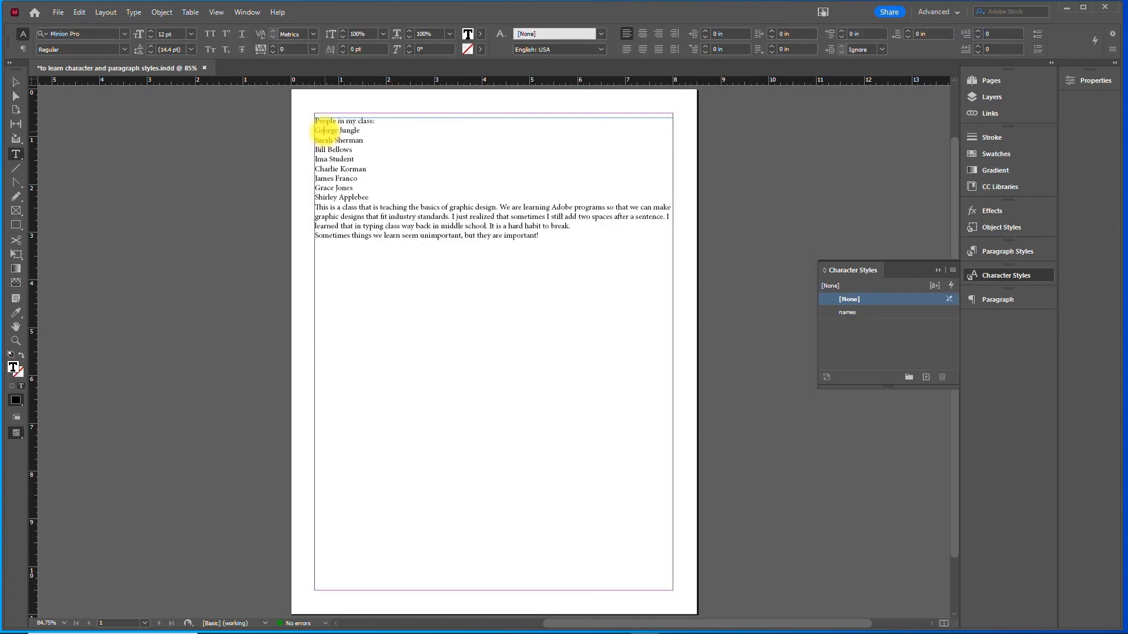
left_click_drag(350, 133, 298, 133)
left_click(843, 314)
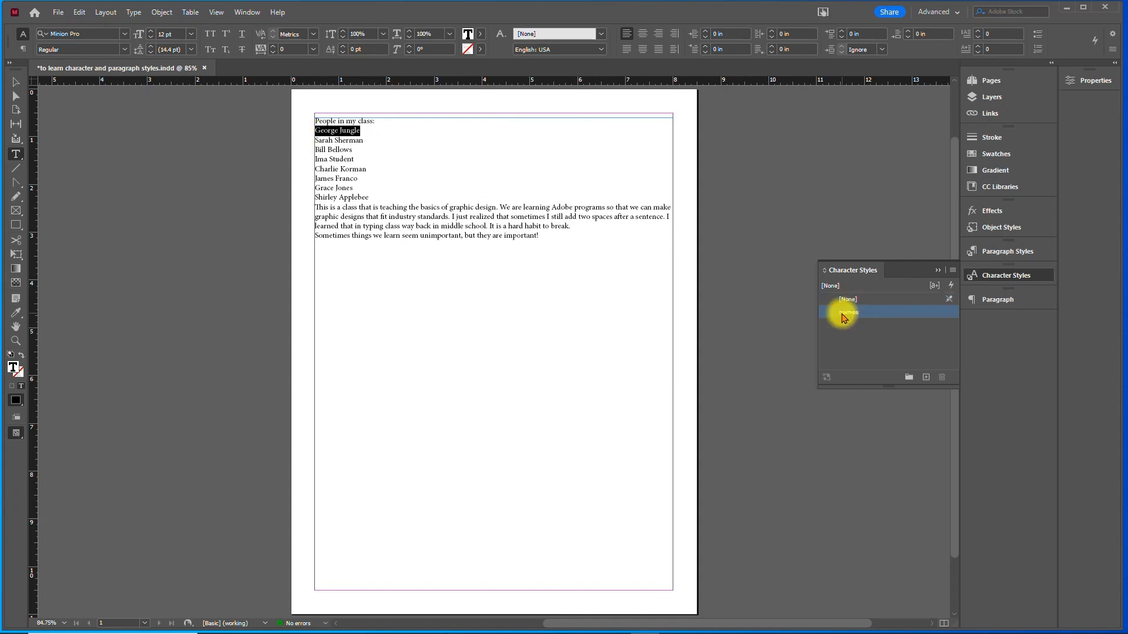
left_click(16, 83)
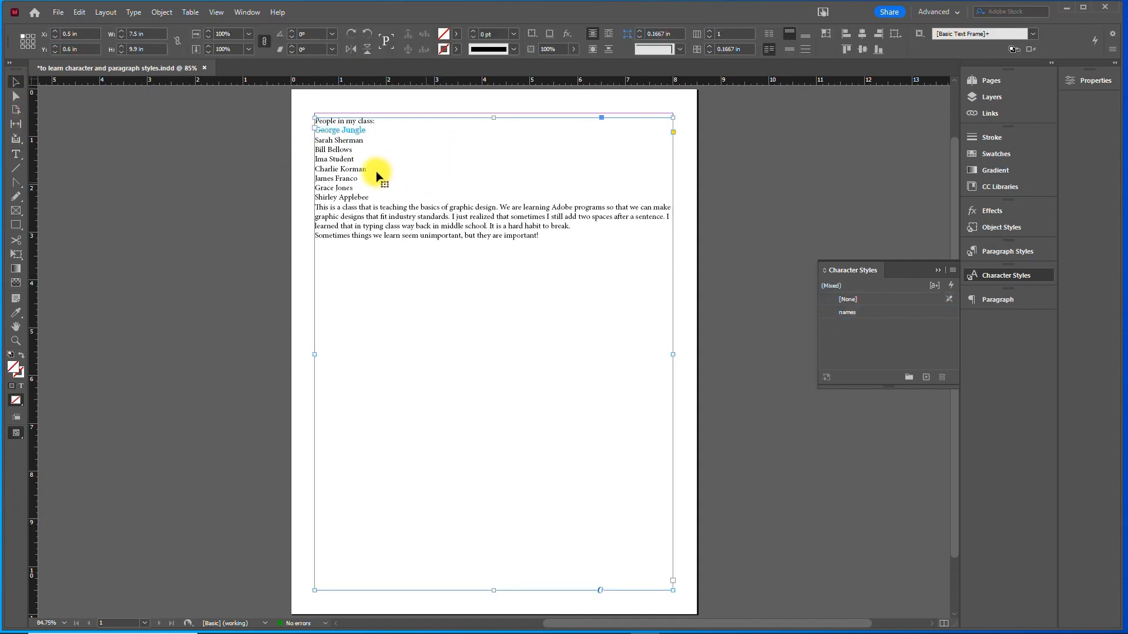
- Apply the names character style to all the remaining names in the class list
double_click(316, 143)
left_click_drag(315, 140, 370, 199)
left_click(846, 311)
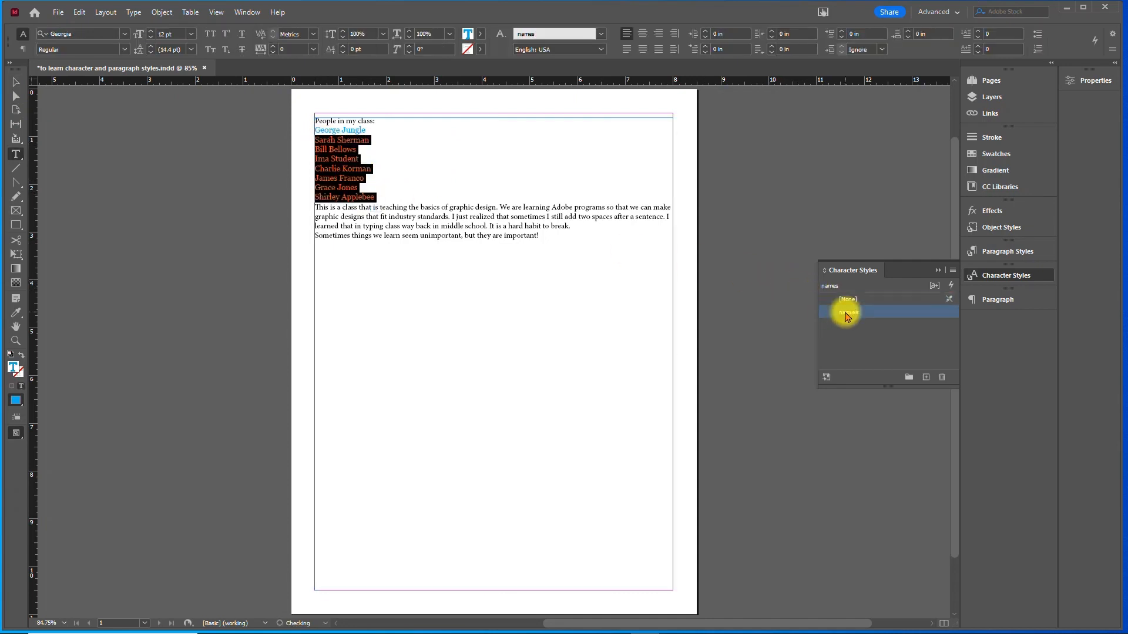
key("Escape")
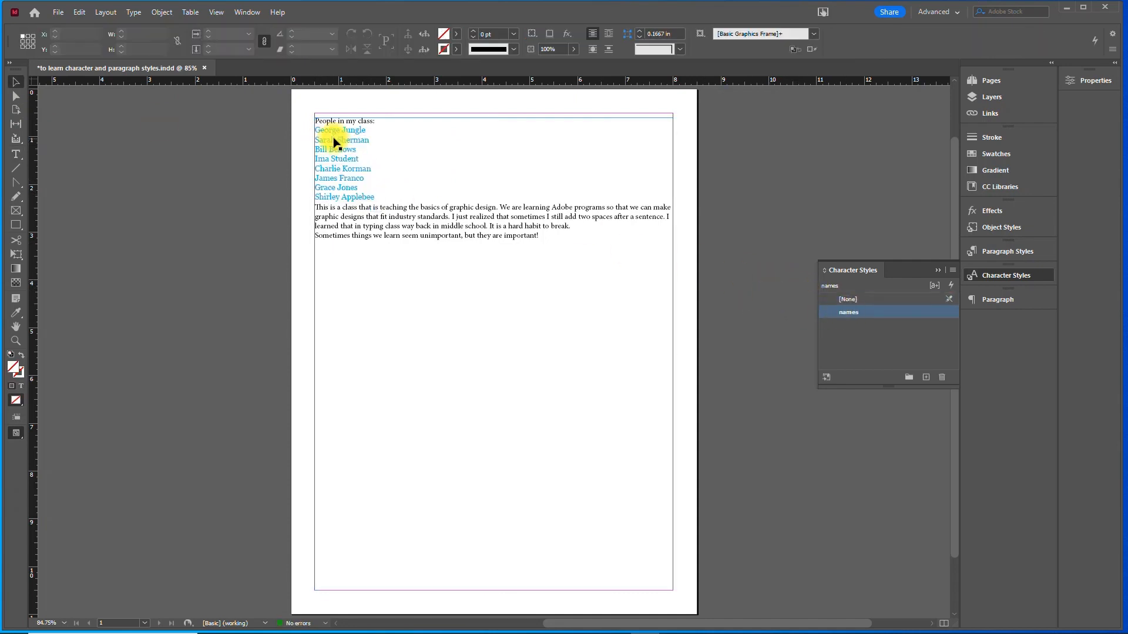
- Edit the names character style to a size of 20 pt with the Bold font style
double_click(845, 316)
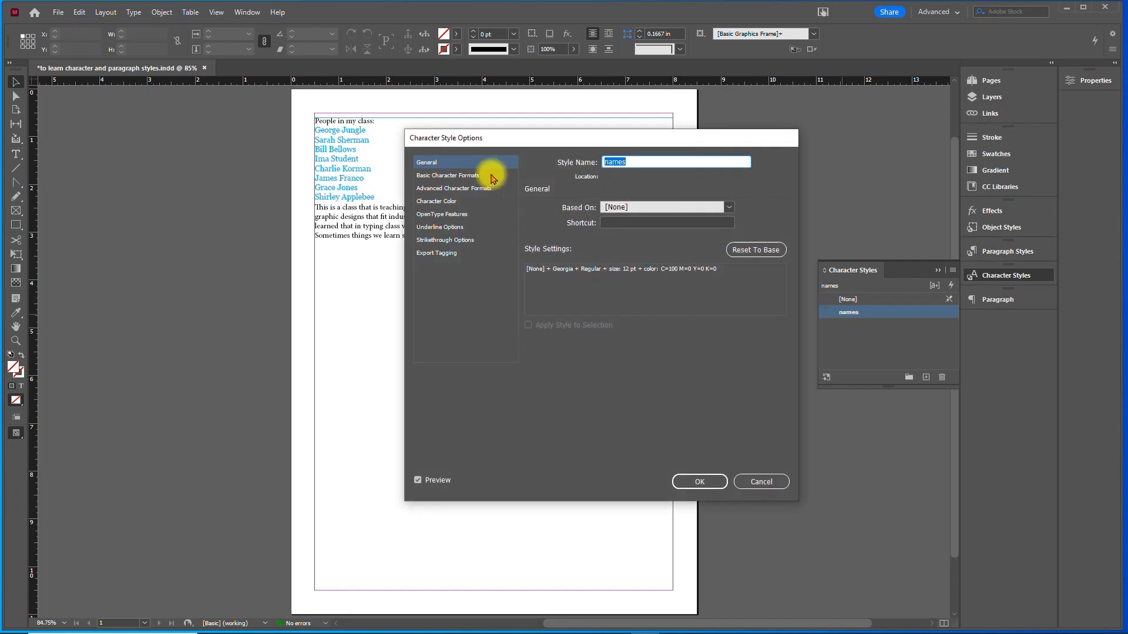
left_click(443, 176)
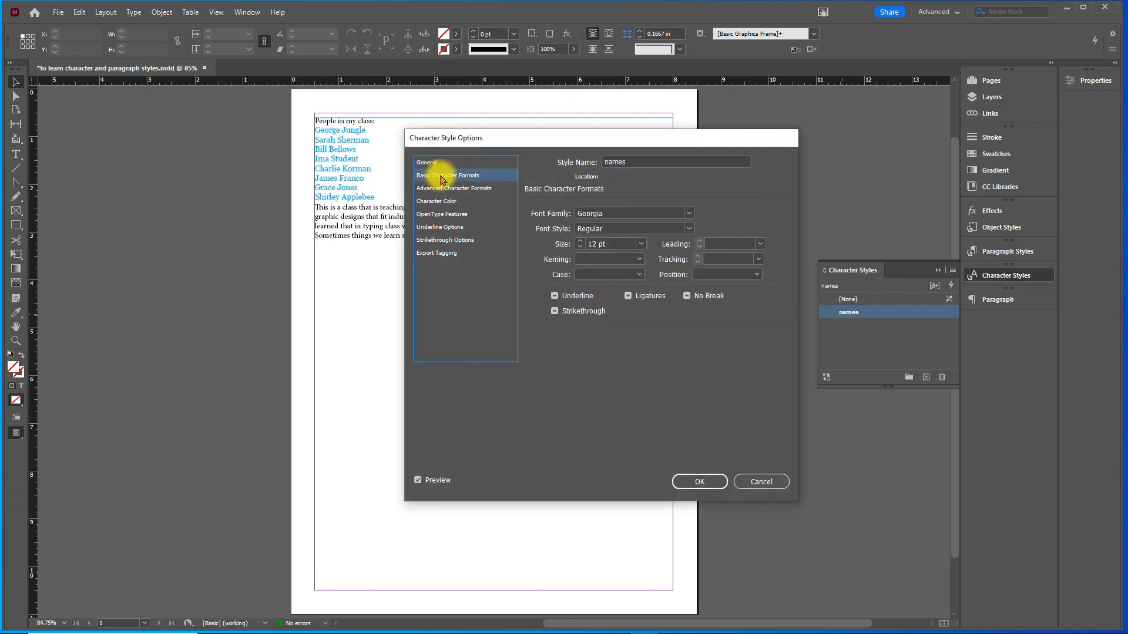
left_click(581, 241)
left_click(581, 242)
left_click(580, 241)
left_click(580, 241)
left_click(580, 242)
left_click(580, 242)
left_click(581, 242)
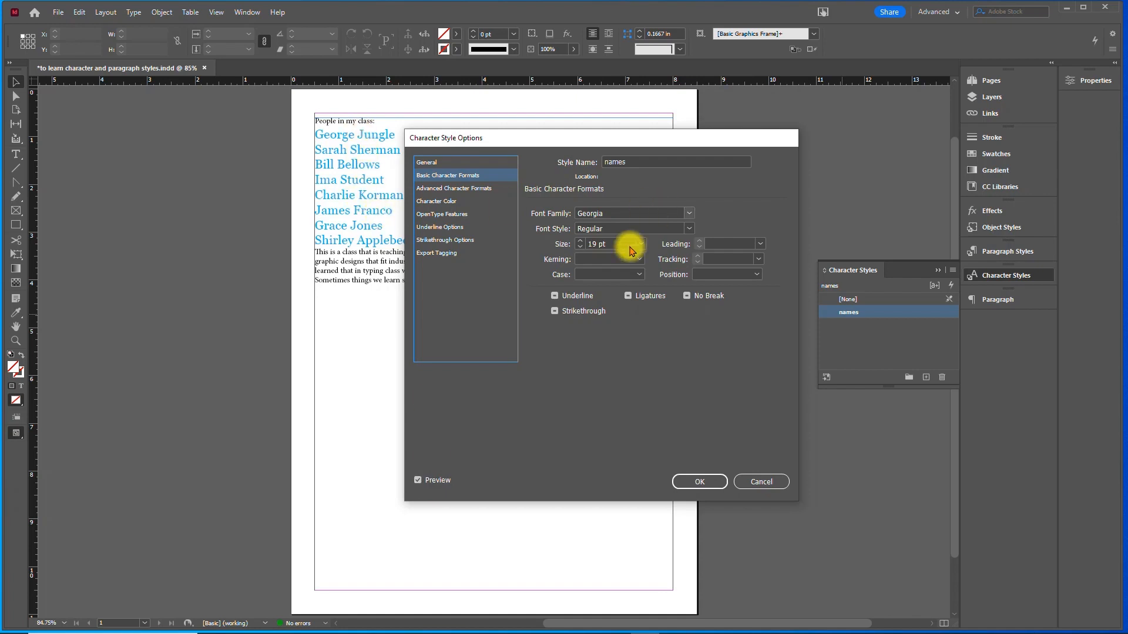
left_click(580, 241)
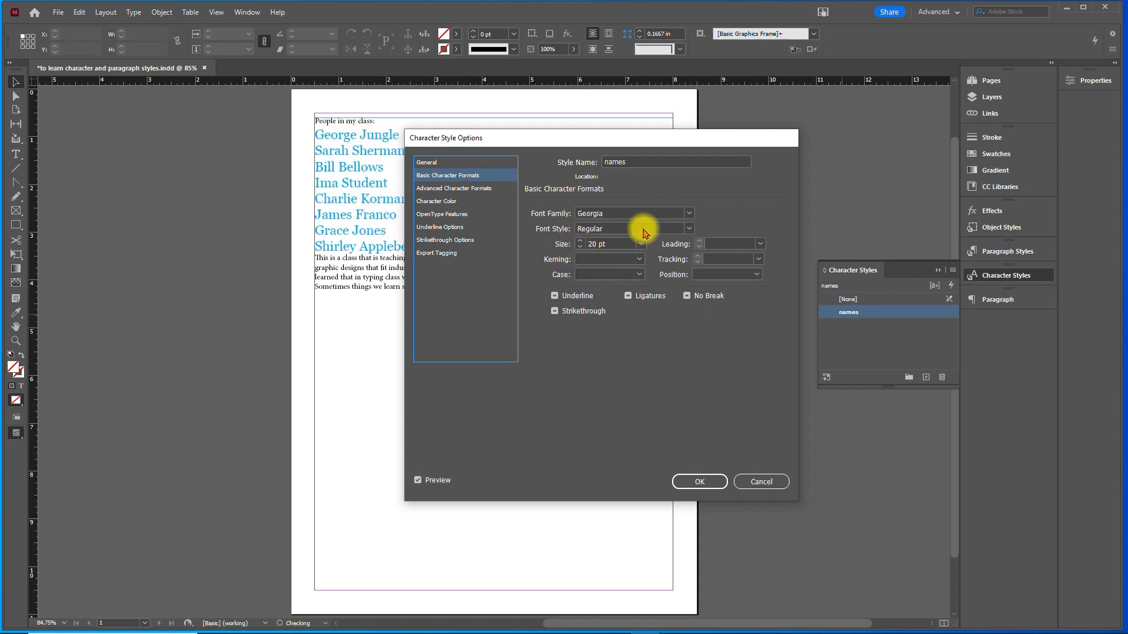
left_click(685, 230)
left_click(674, 266)
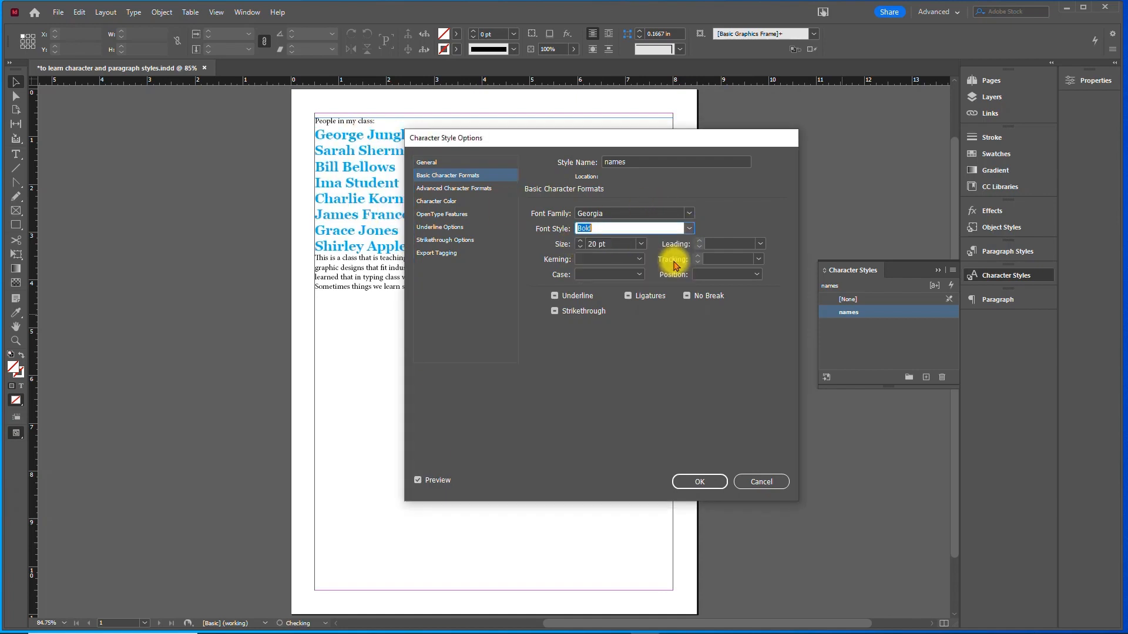
left_click(694, 481)
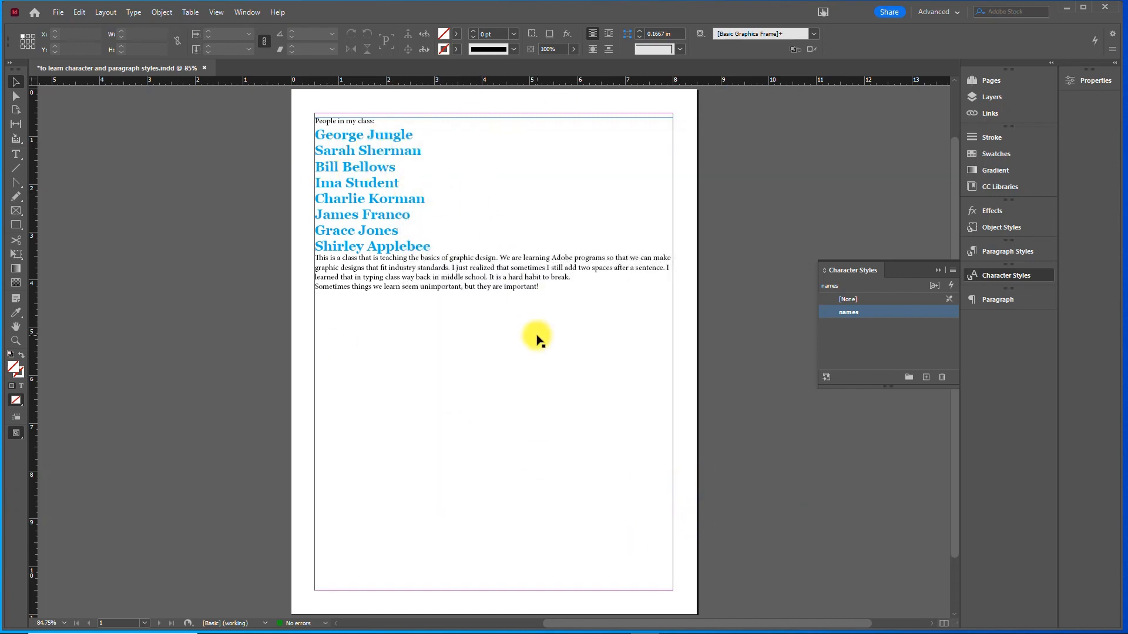
- With nothing selected, create a second character style and name it Body copy
left_click(536, 339)
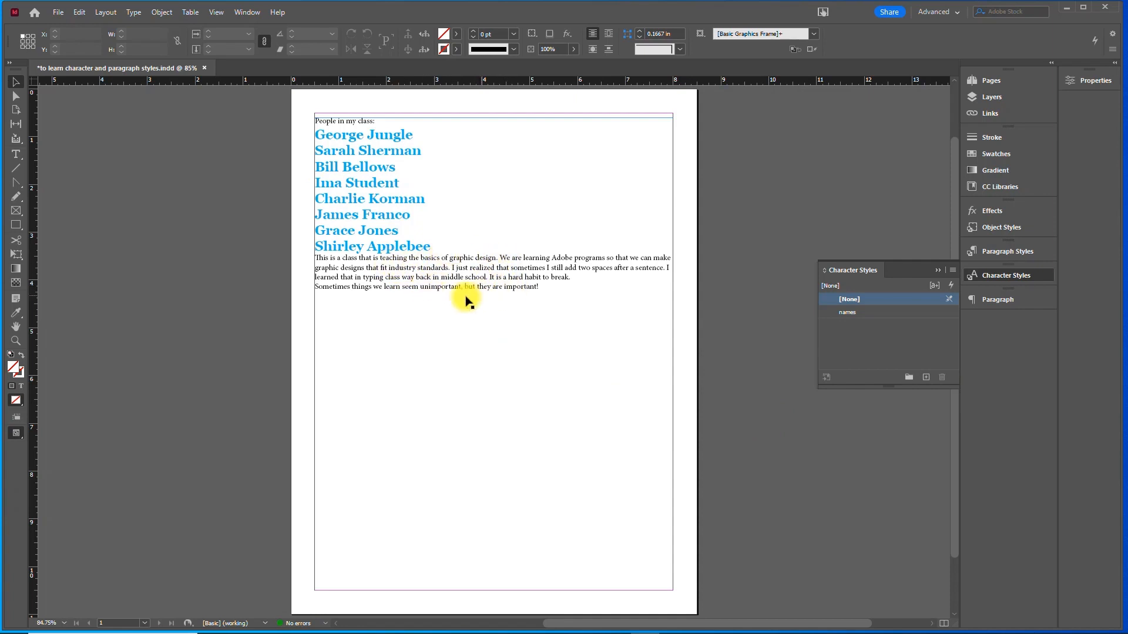
left_click(868, 327)
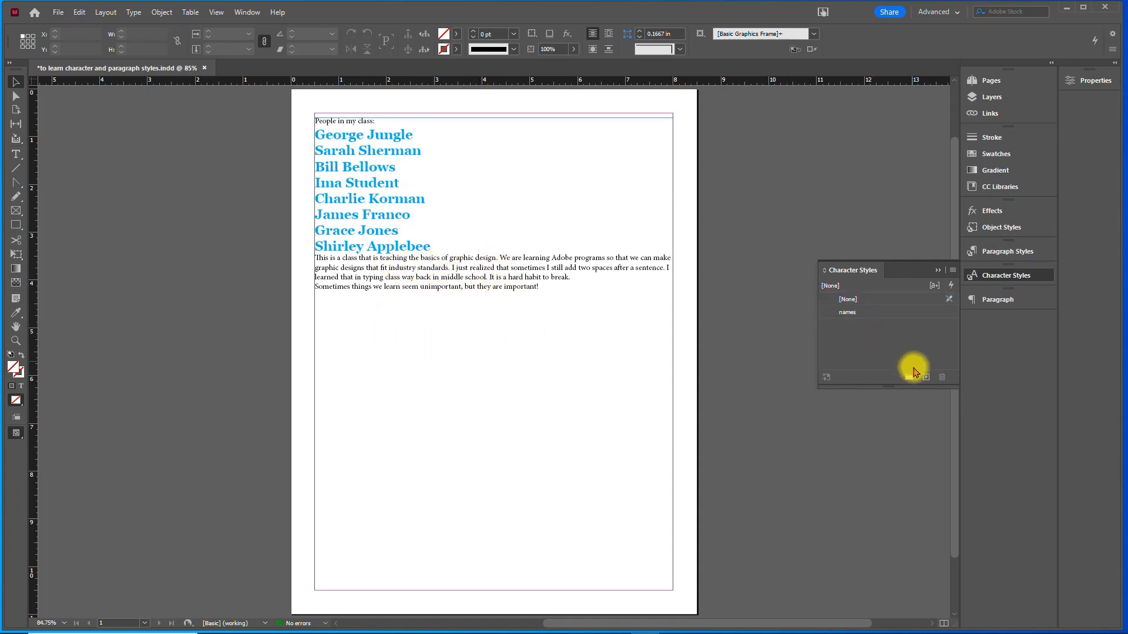
left_click(926, 378)
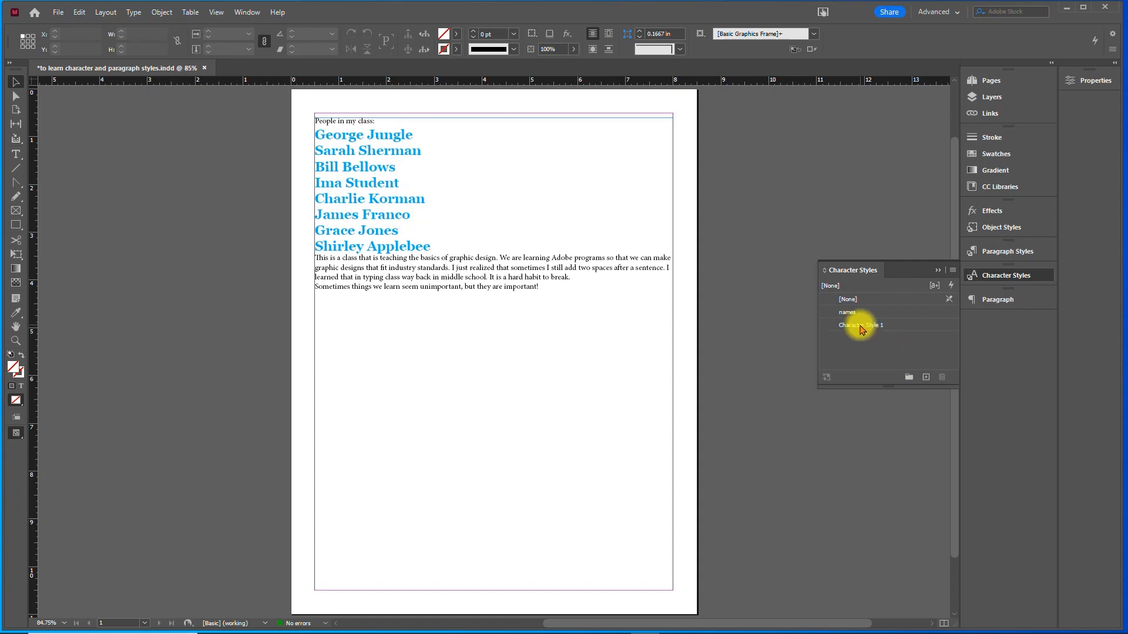
double_click(865, 325)
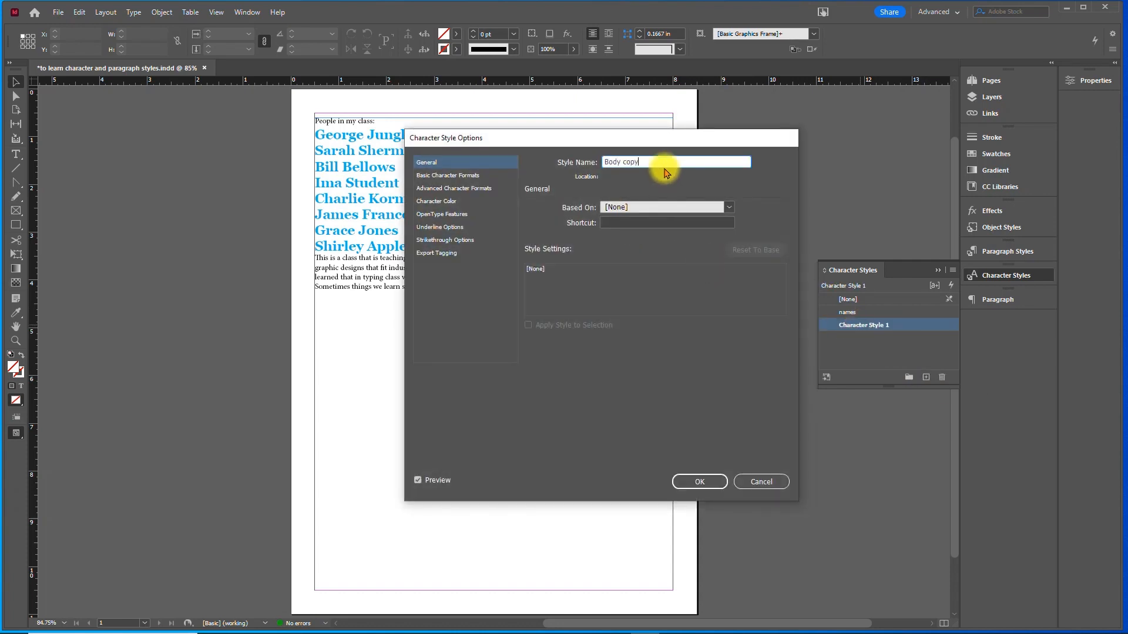
type("Body copy")
- Set the Body copy style's basic formats to Georgia Regular at 14 pt and save it
left_click(435, 175)
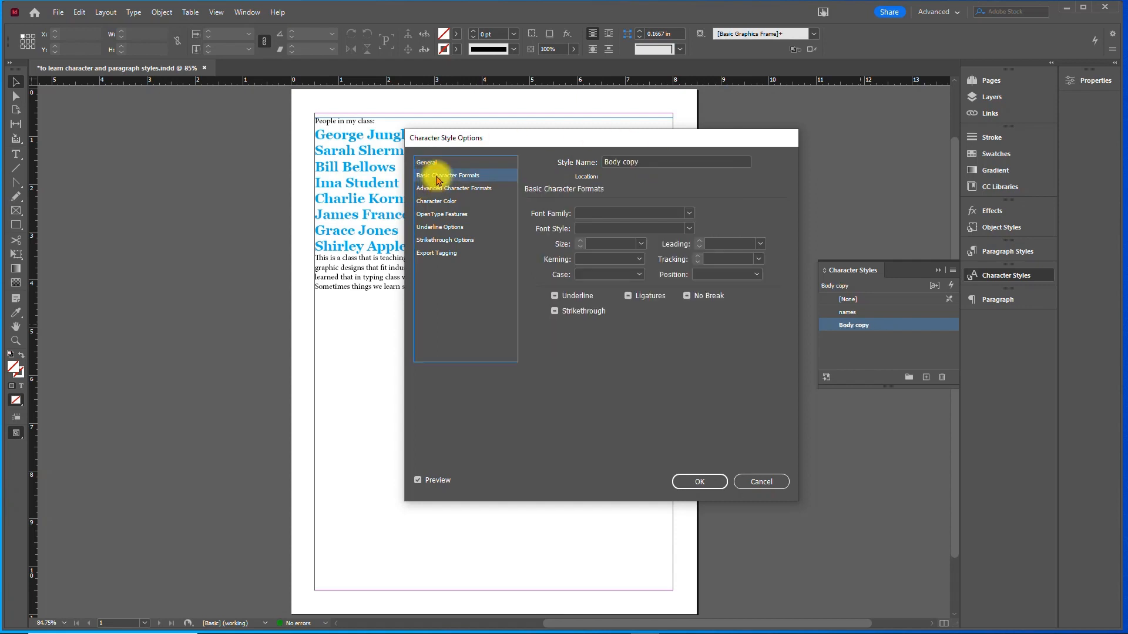
left_click(689, 213)
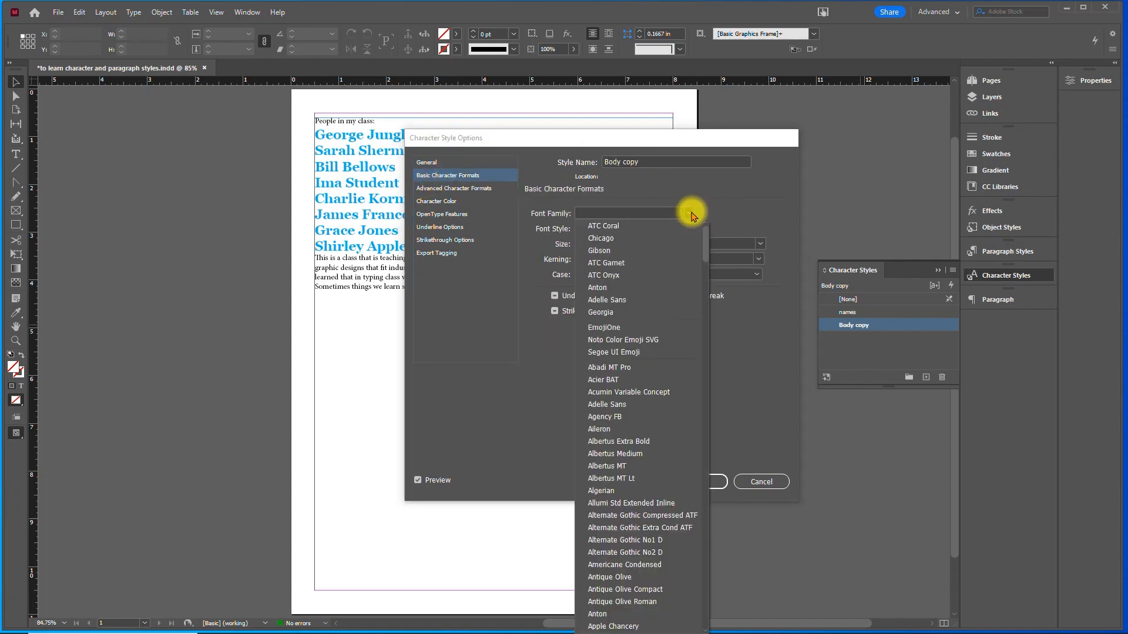
left_click(656, 312)
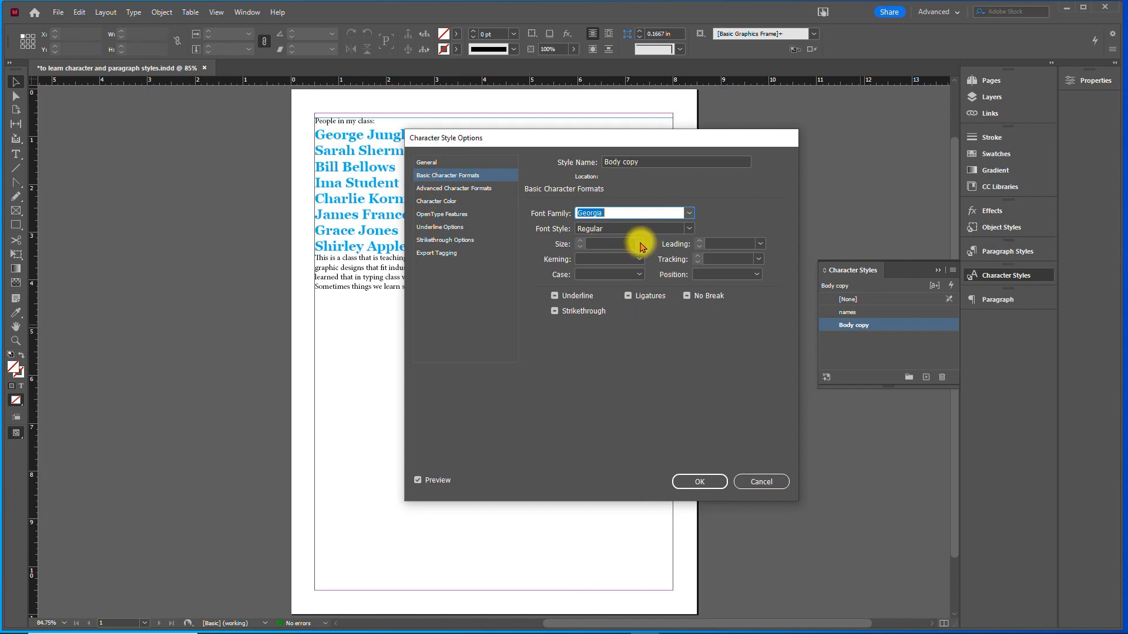
left_click(640, 244)
left_click(608, 330)
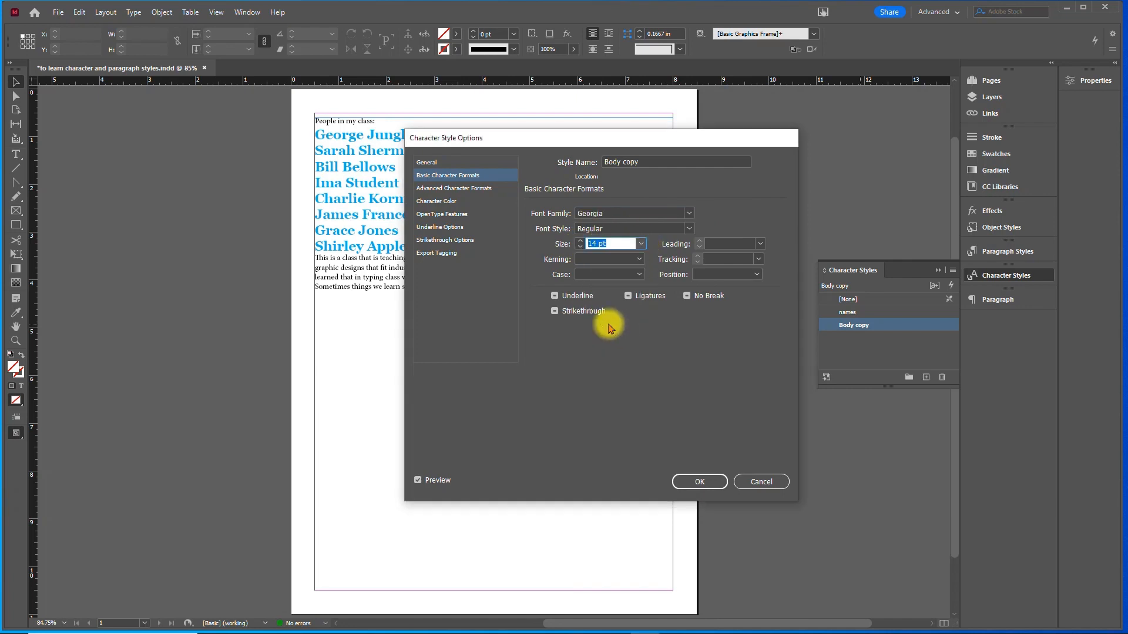
left_click(697, 480)
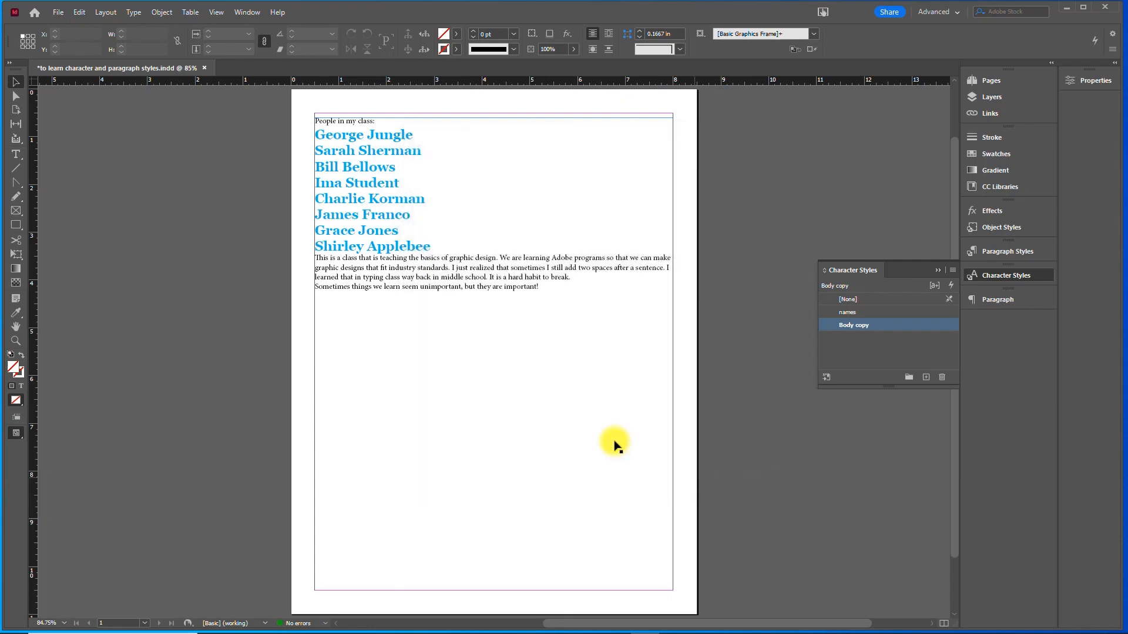
- Apply the Body copy character style to the paragraph that begins "This is a class that is teaching the basics of graphic design."
left_click(16, 153)
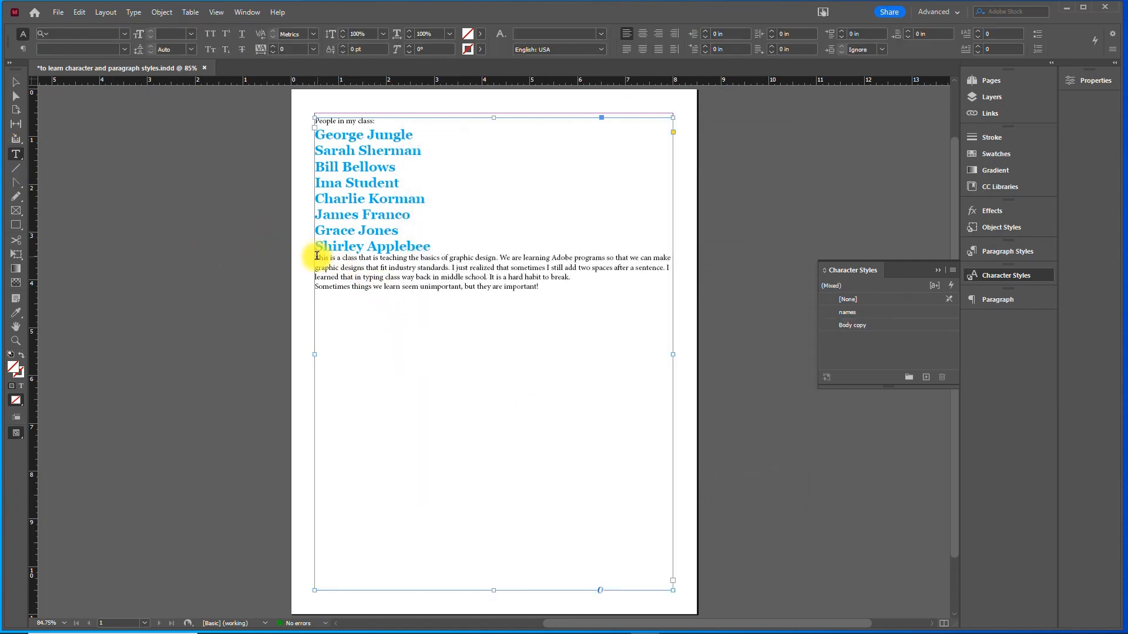
left_click_drag(316, 257, 581, 277)
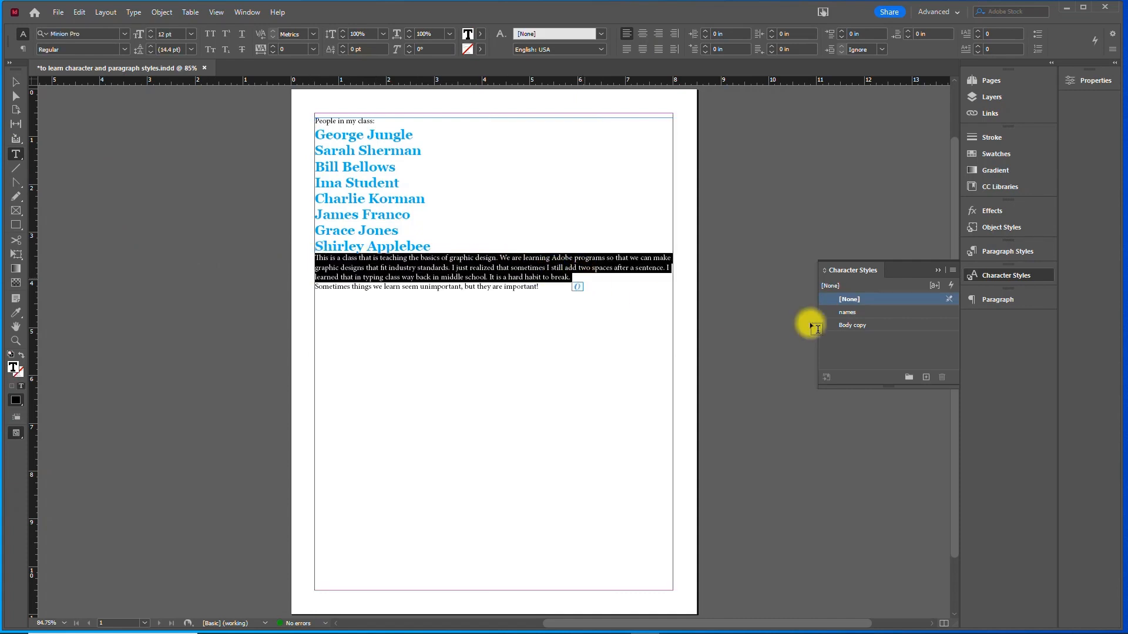
left_click(869, 325)
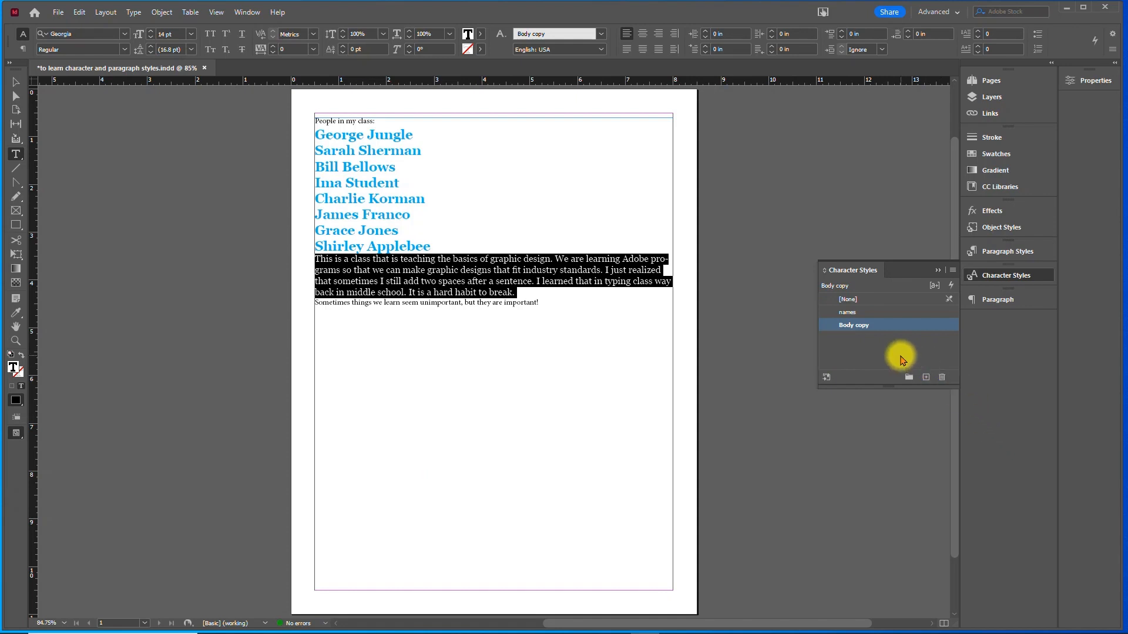
- Set the font of the "People in my class:" heading to Anton Regular
left_click(352, 122)
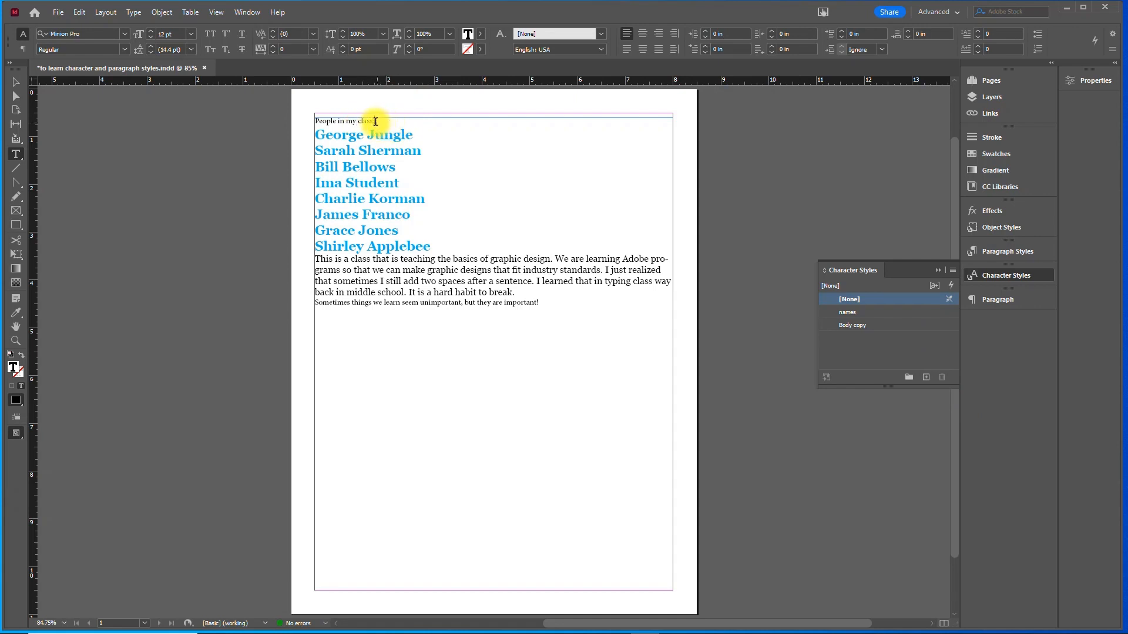
left_click_drag(375, 121, 316, 123)
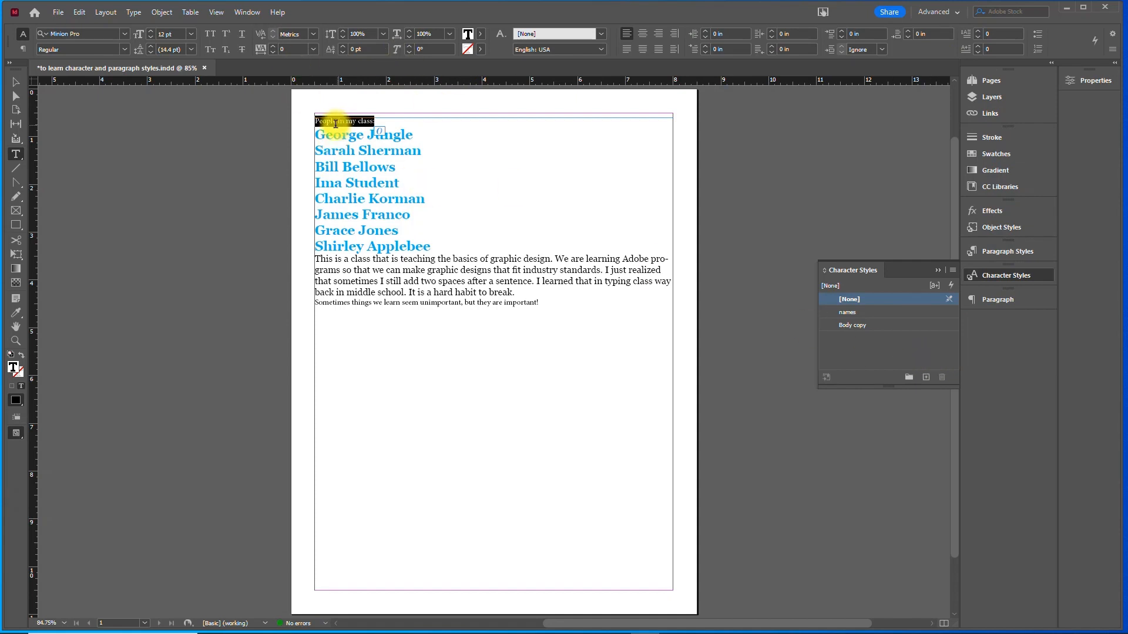
left_click(124, 33)
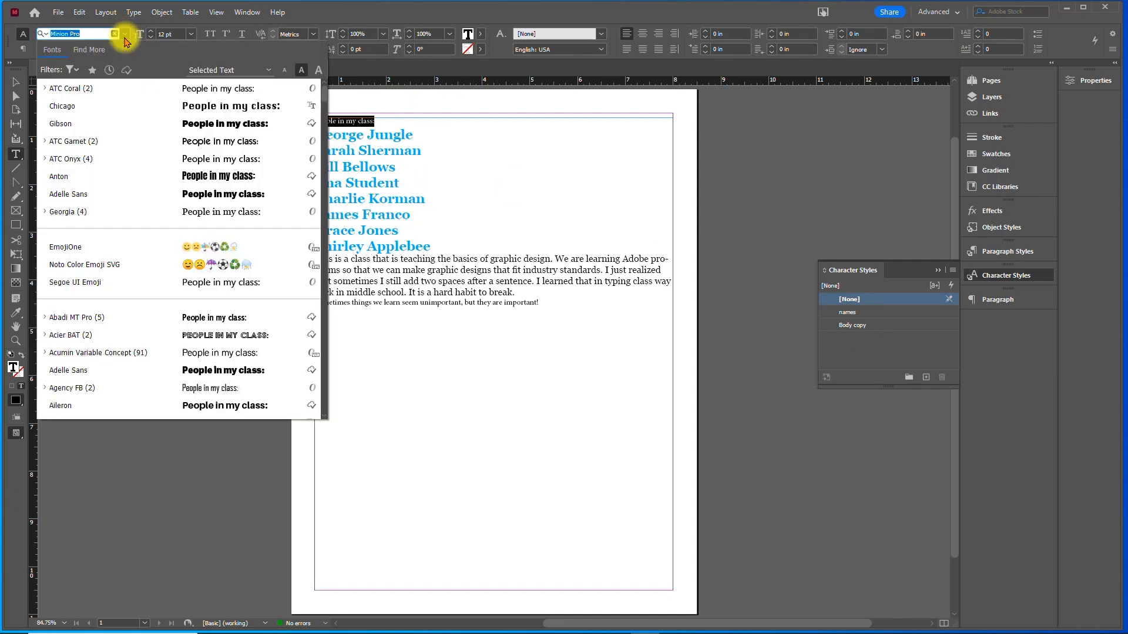
left_click(137, 182)
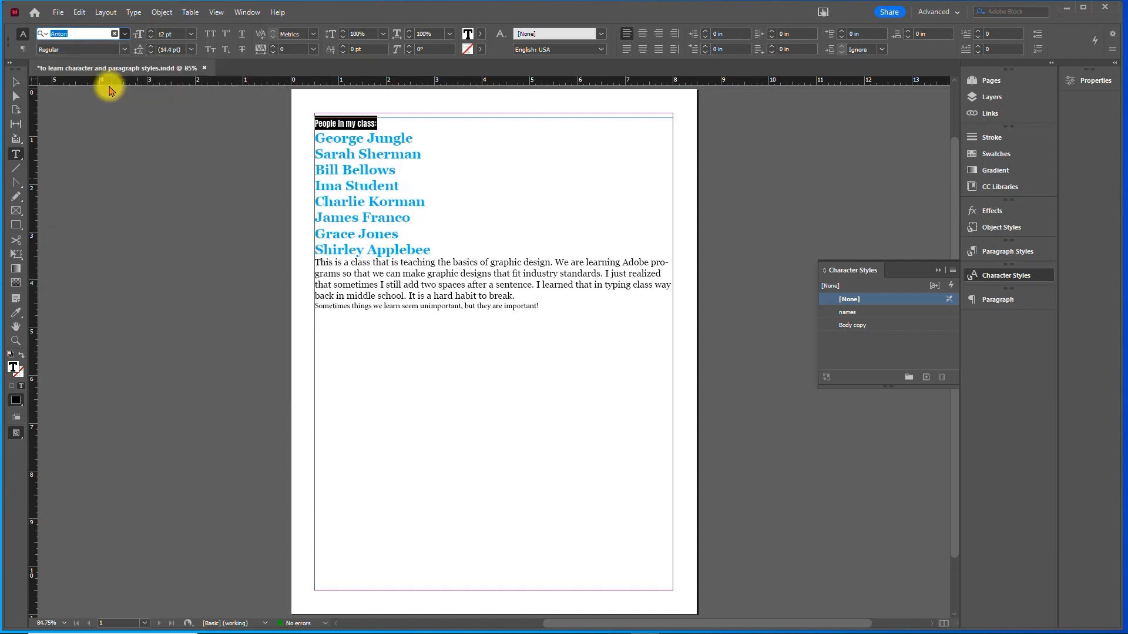
left_click(123, 49)
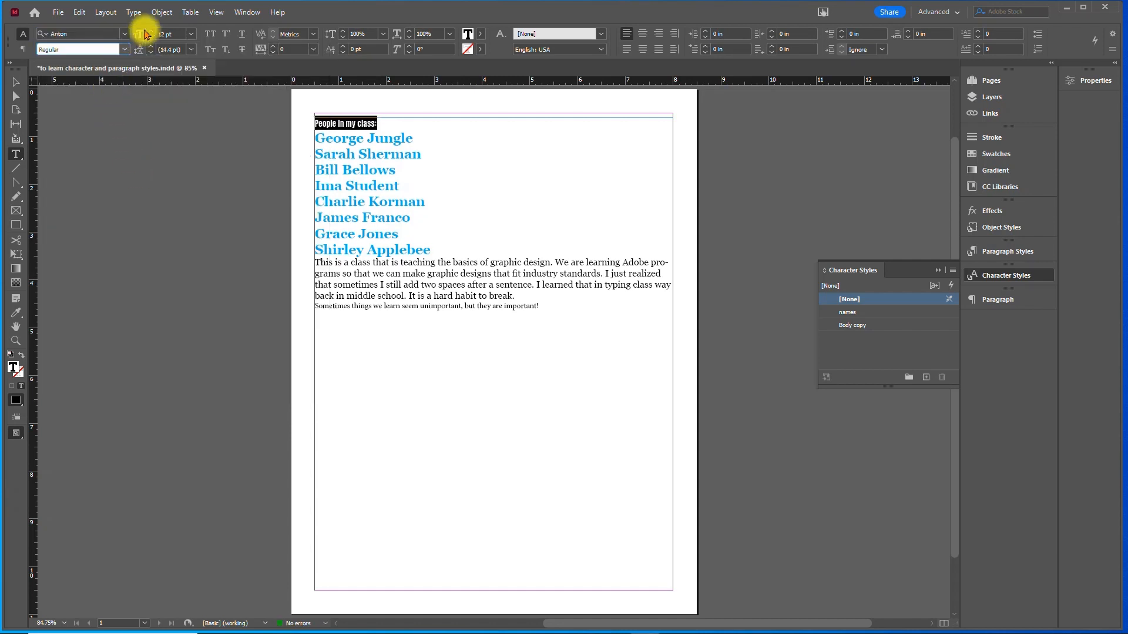
- Increase the heading's size to 30 pt and fill its text with the red swatch C=15 M=100 Y=100 K=0
left_click(150, 31)
left_click(150, 32)
left_click(150, 31)
left_click(150, 31)
left_click(150, 31)
left_click(150, 31)
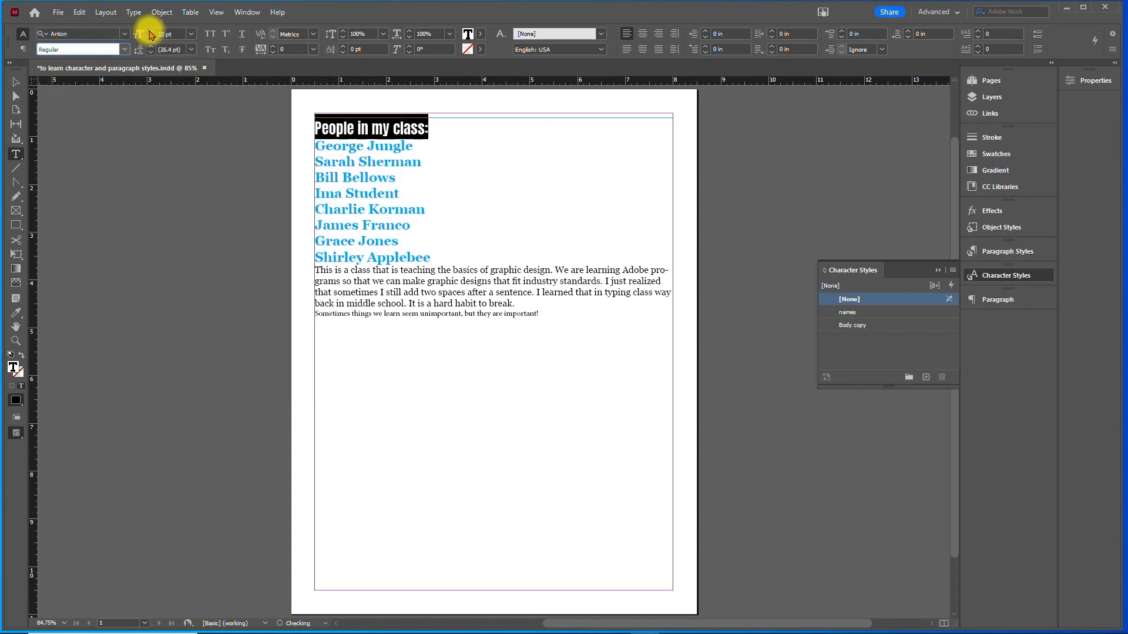
left_click(149, 31)
left_click(150, 31)
left_click(149, 31)
left_click(150, 31)
left_click(150, 31)
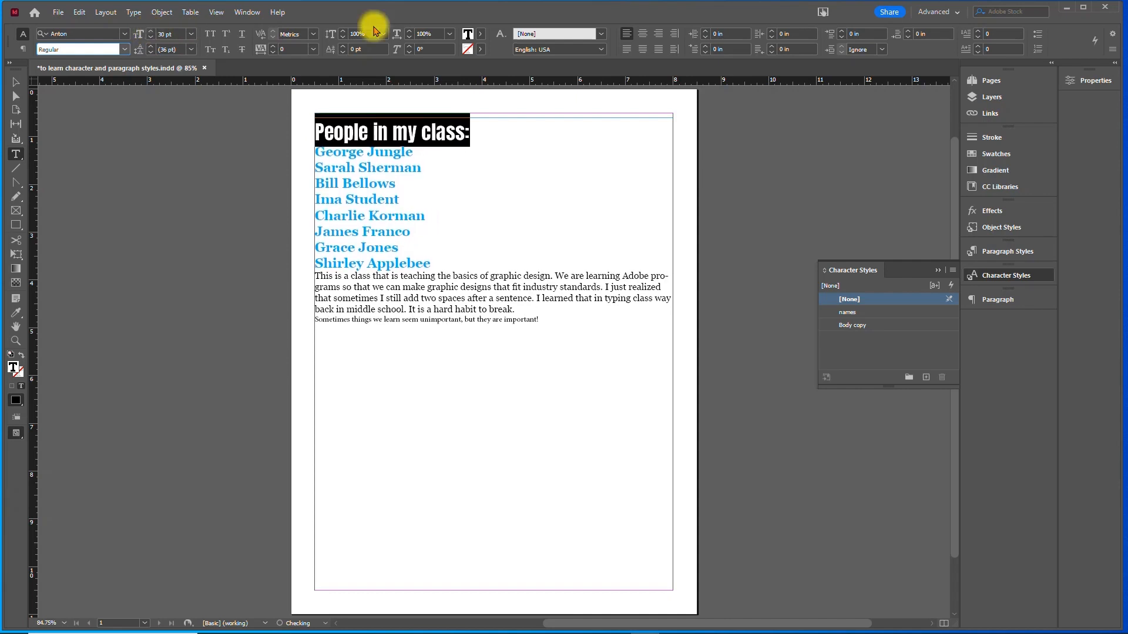
left_click(480, 33)
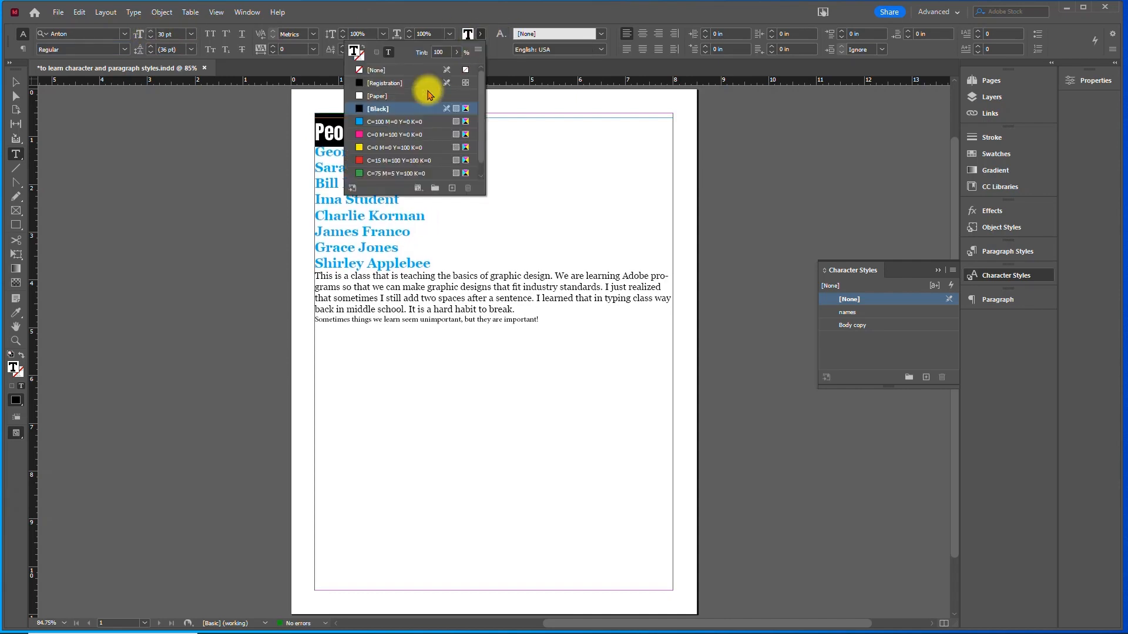
left_click(399, 161)
left_click(16, 82)
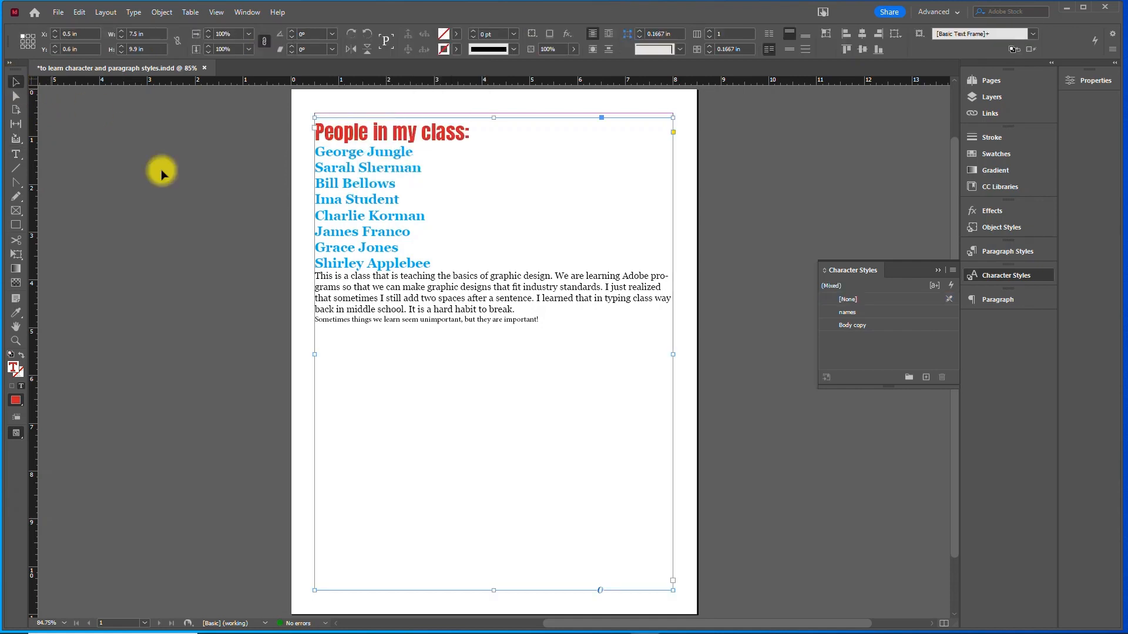
- Create a character style named title from the formatting of the "People in my class:" heading
double_click(372, 133)
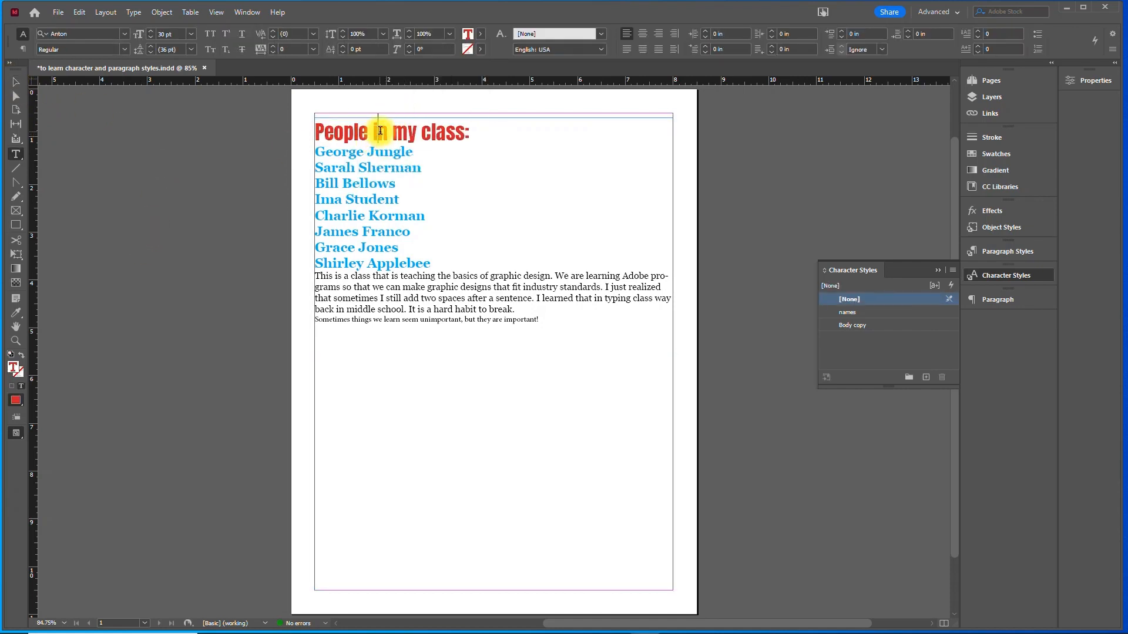
left_click_drag(379, 131, 298, 131)
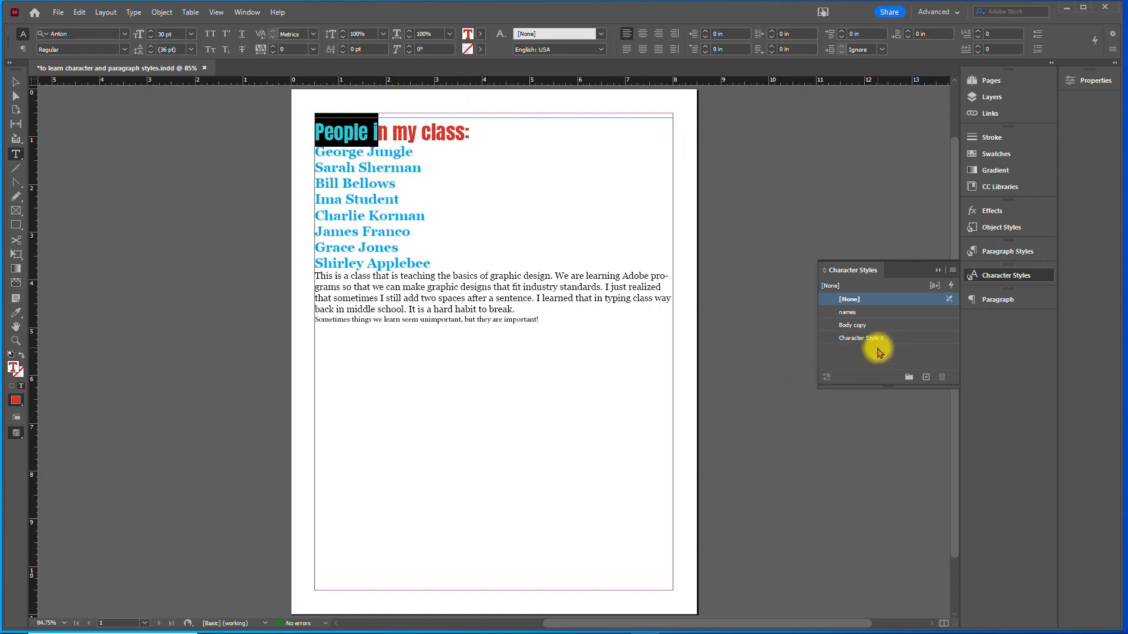
double_click(863, 338)
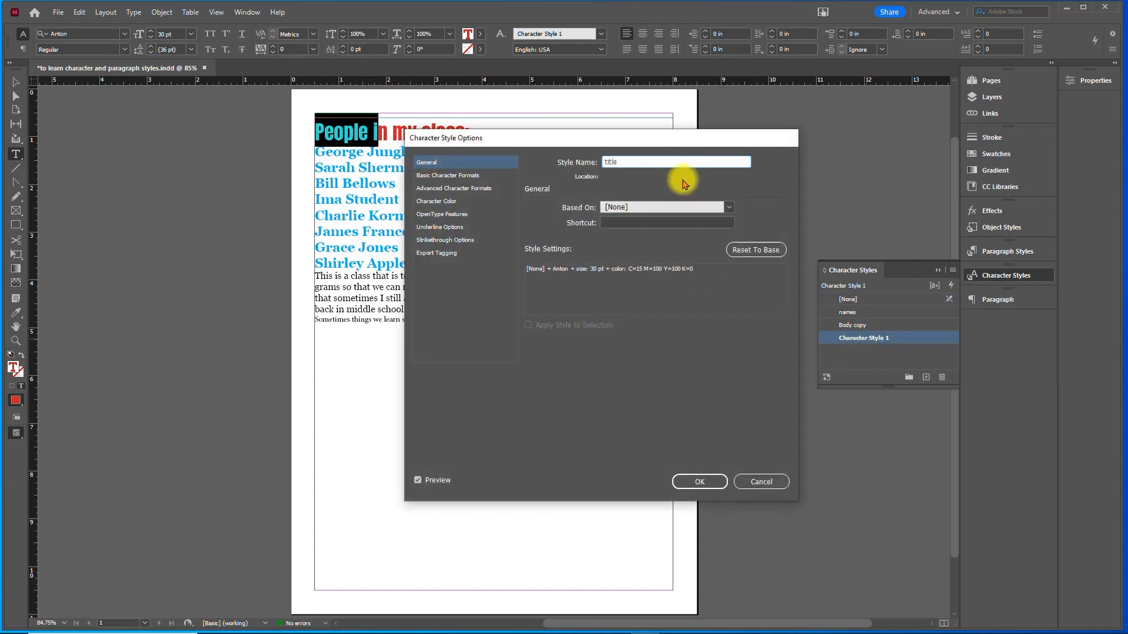
left_click(698, 483)
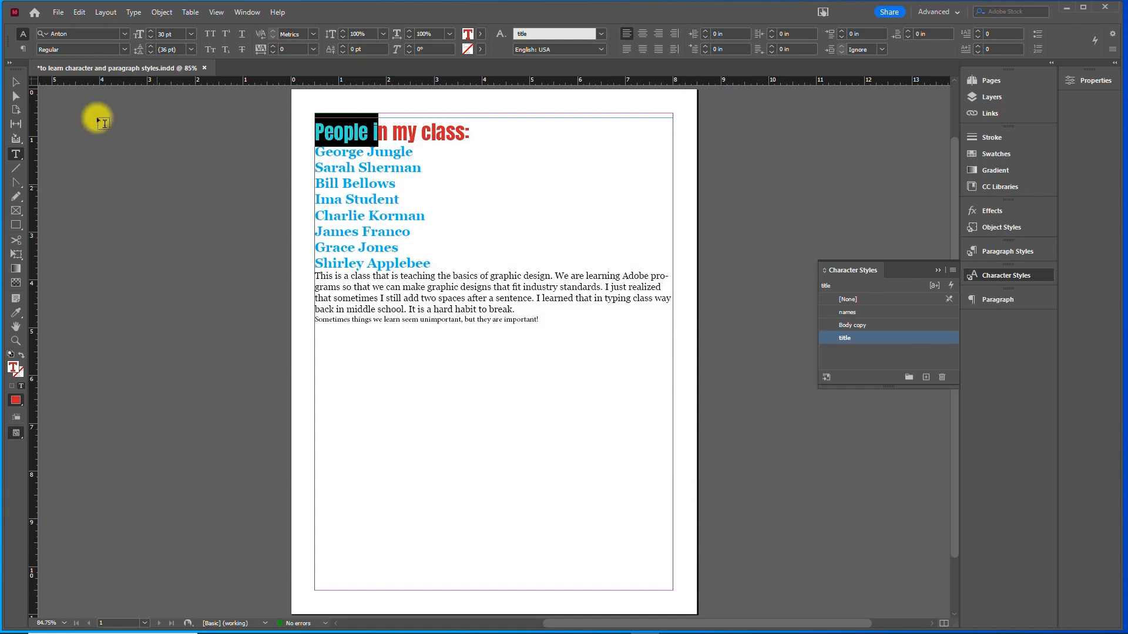
left_click(16, 83)
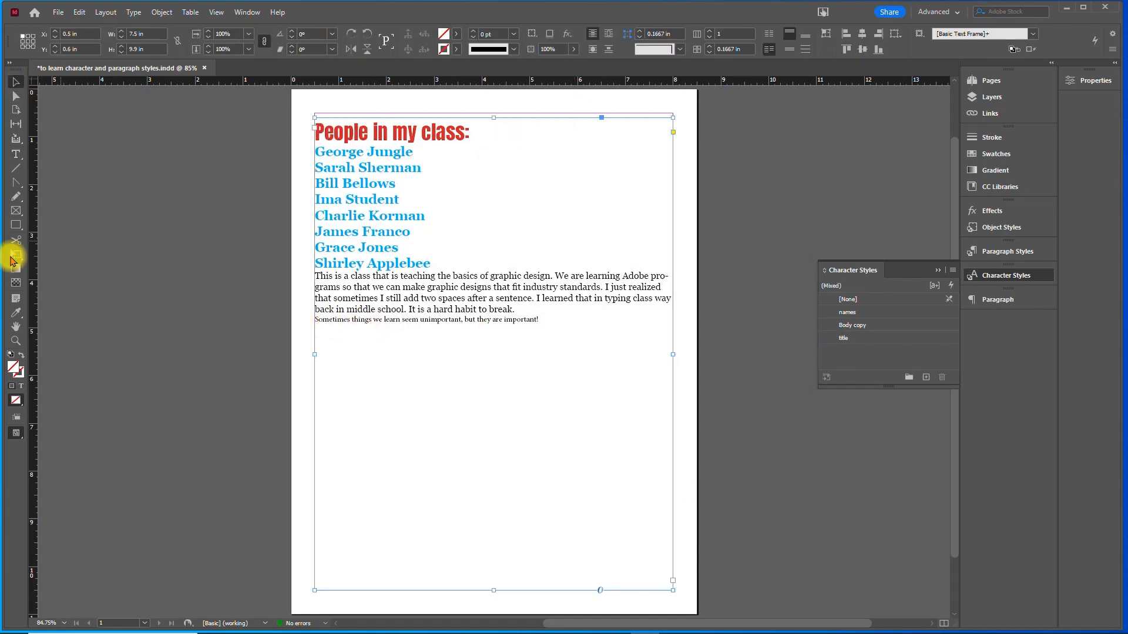
- Apply the title character style to the last line, "Sometimes things we learn seem unimportant, but they are important!"
left_click(17, 155)
left_click(533, 321)
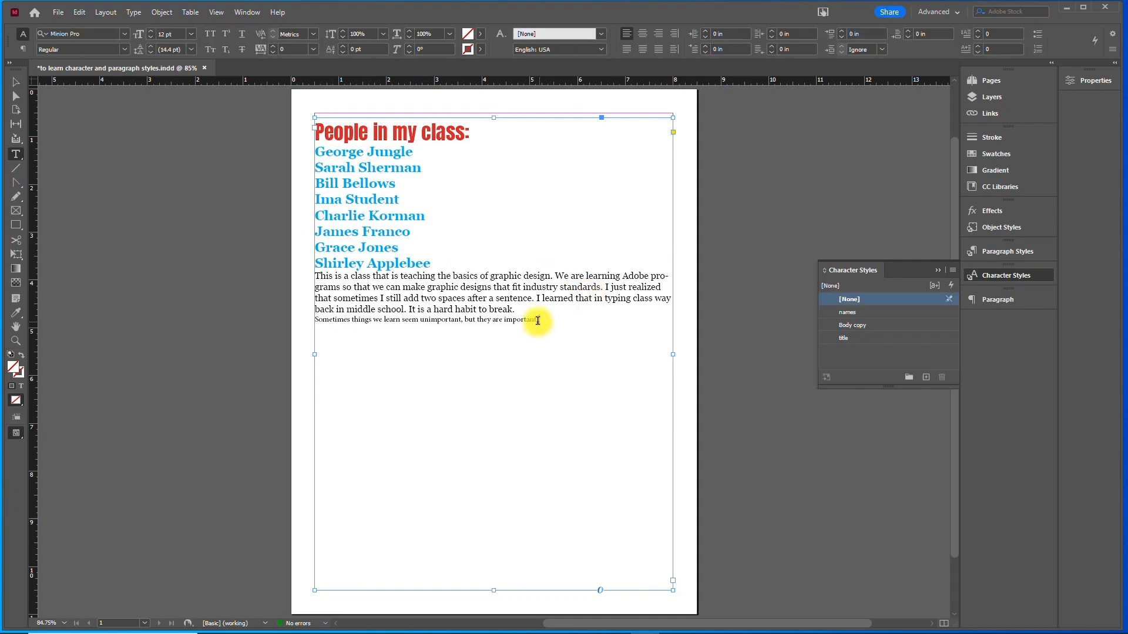
left_click_drag(361, 326, 314, 323)
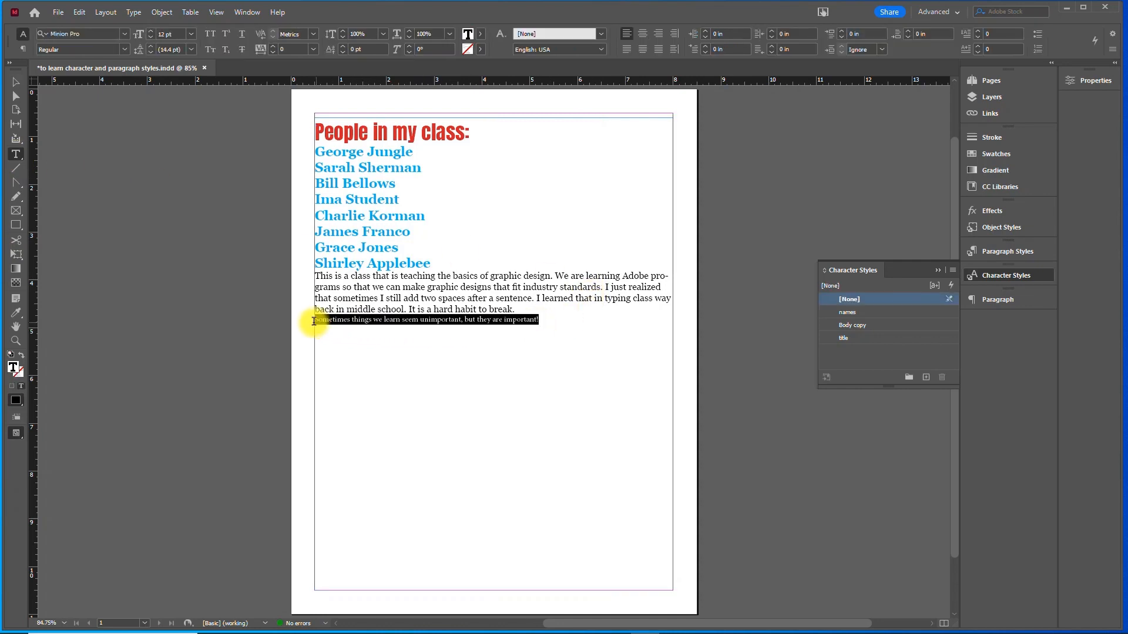
left_click(845, 339)
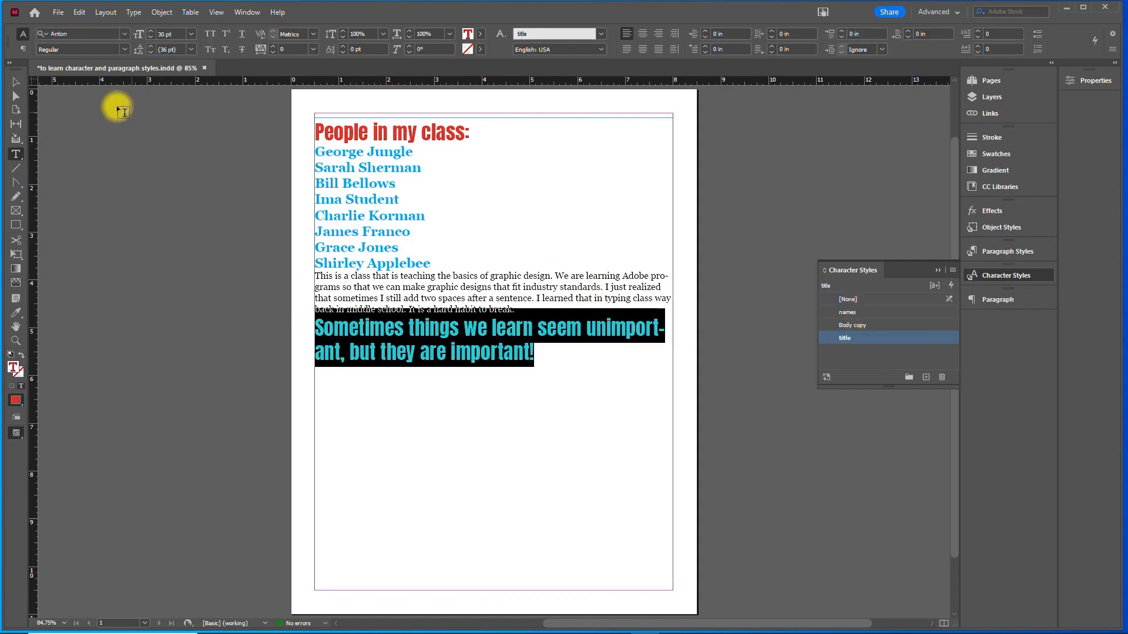
left_click(17, 83)
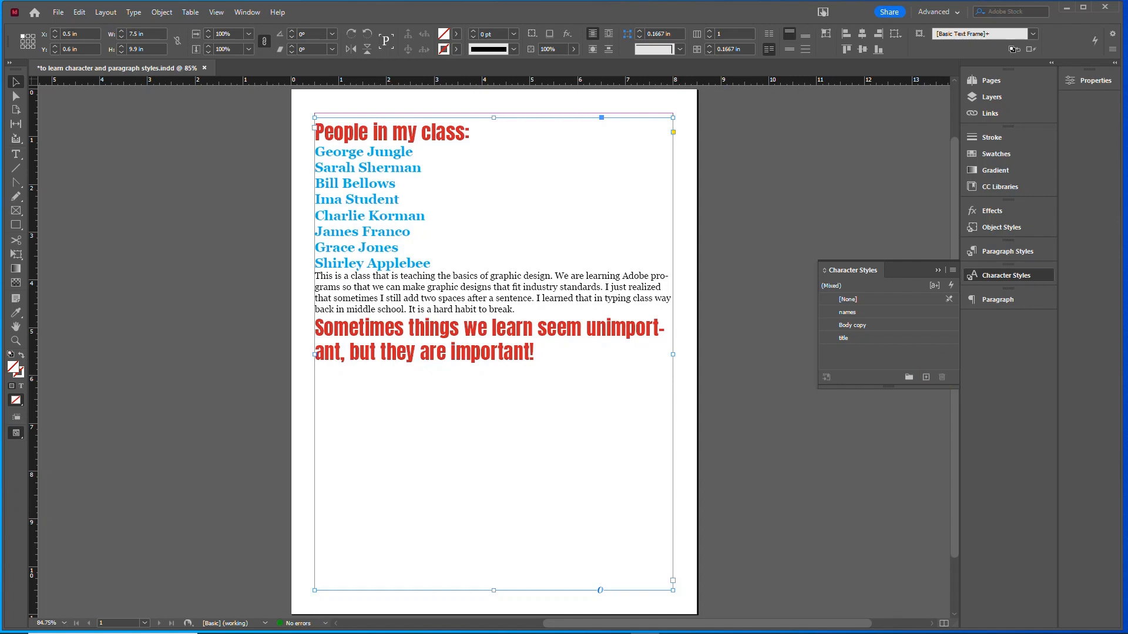
- Create a paragraph style named title and set its alignment to Center
left_click(1008, 252)
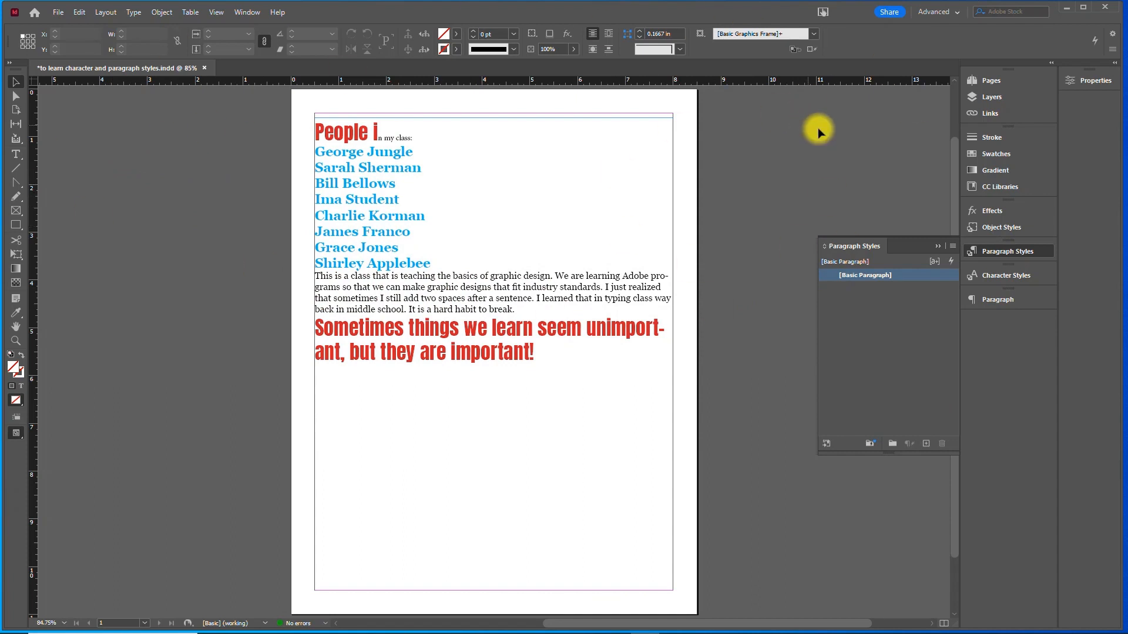
left_click(926, 446)
left_click(857, 289)
double_click(858, 290)
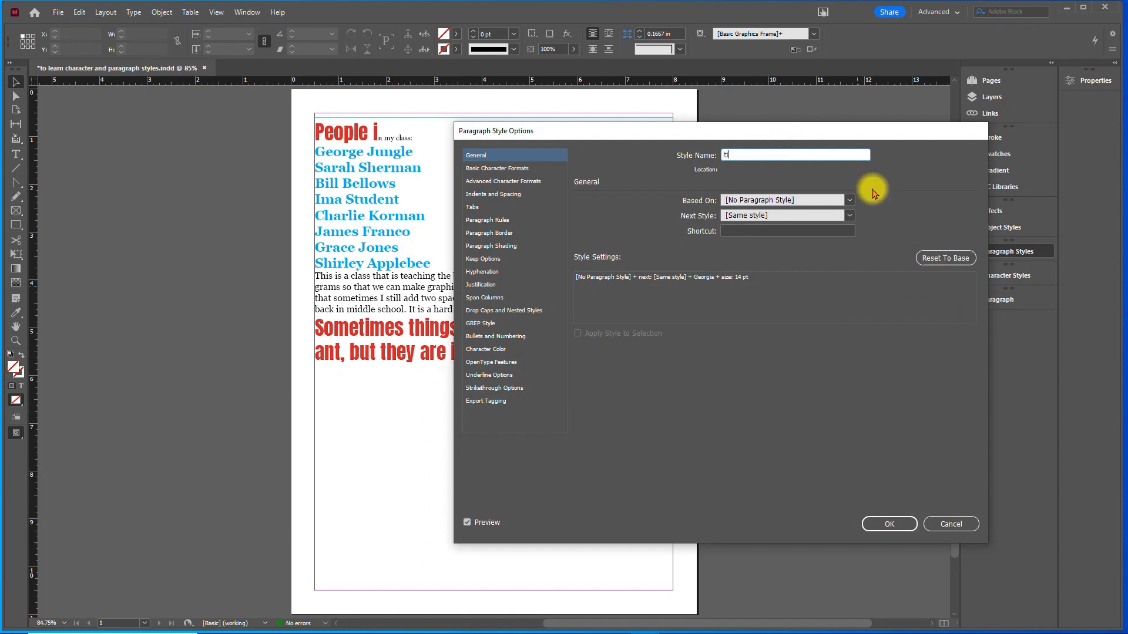
left_click(485, 199)
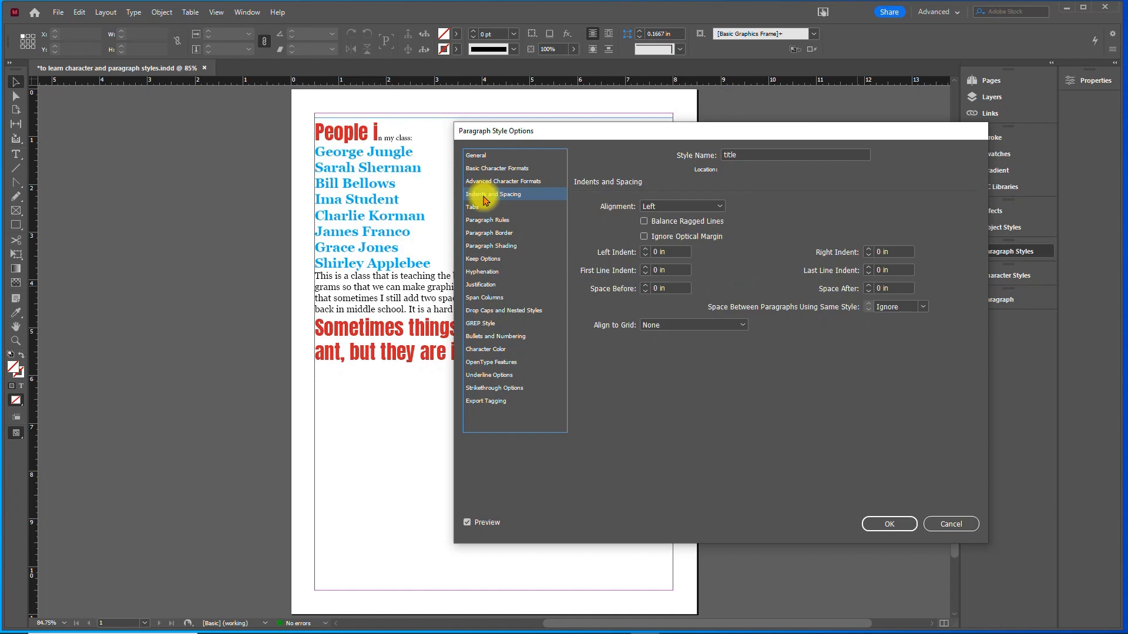
left_click(701, 207)
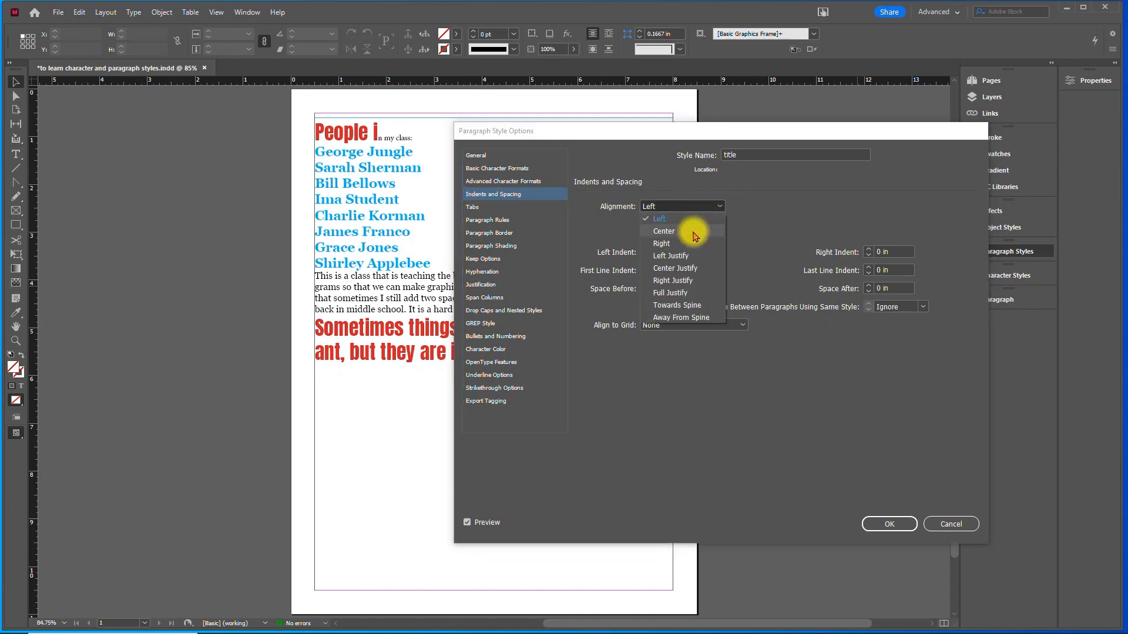
left_click(693, 232)
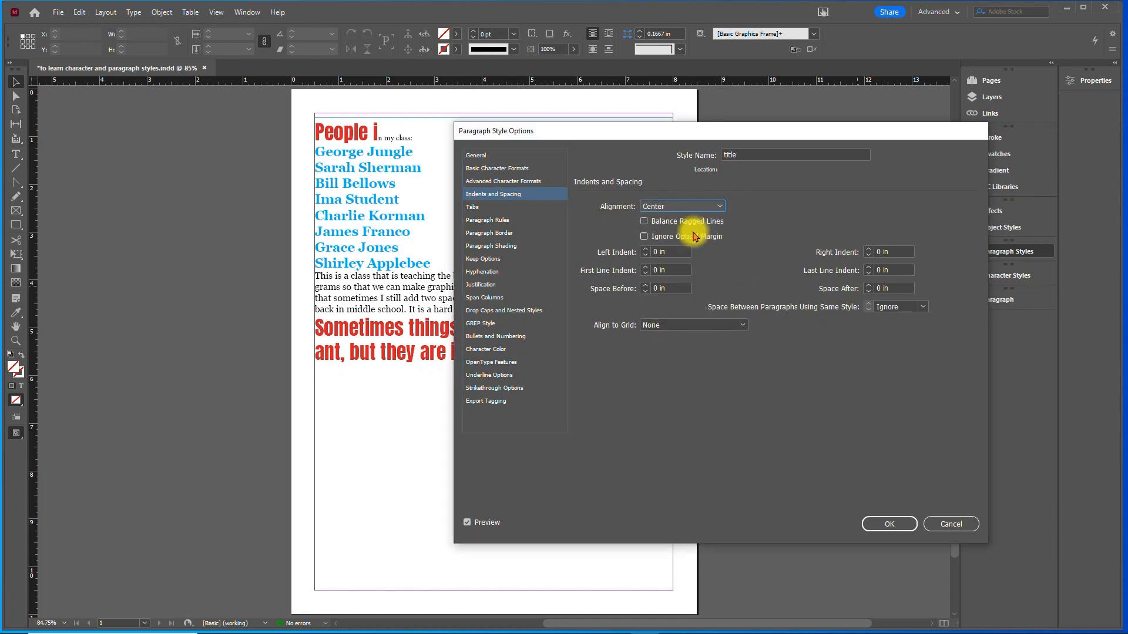
- Turn on the title paragraph style's rule above and its rule below, making the rule below 3 pt in green C=75 M=5 Y=100 K=0
left_click(492, 221)
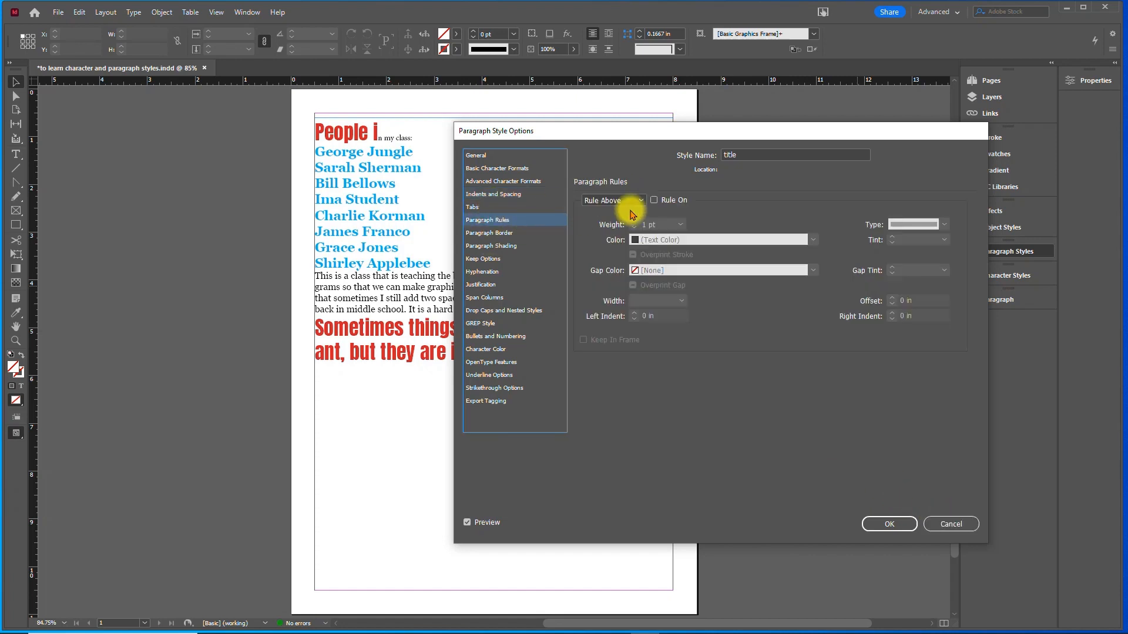
left_click(653, 201)
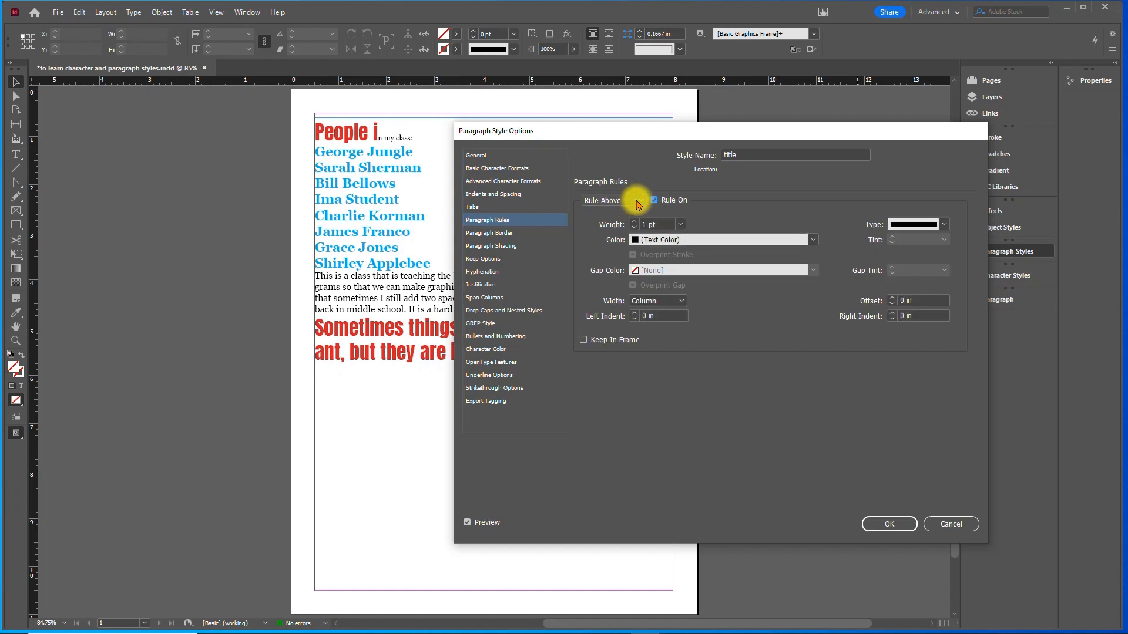
left_click(640, 200)
left_click(630, 225)
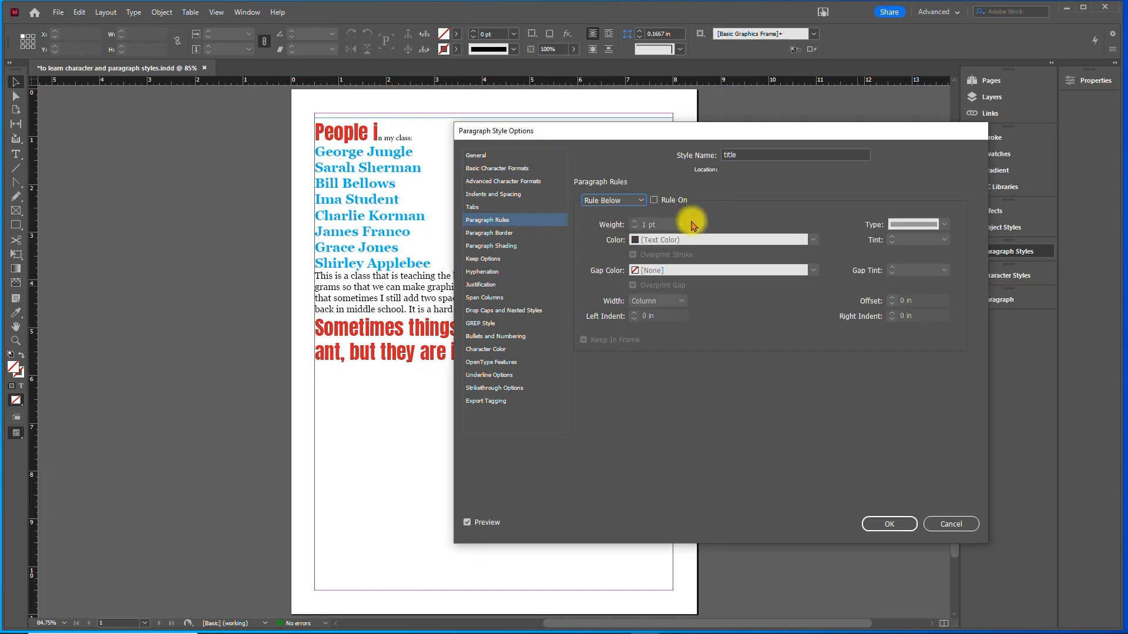
left_click(654, 200)
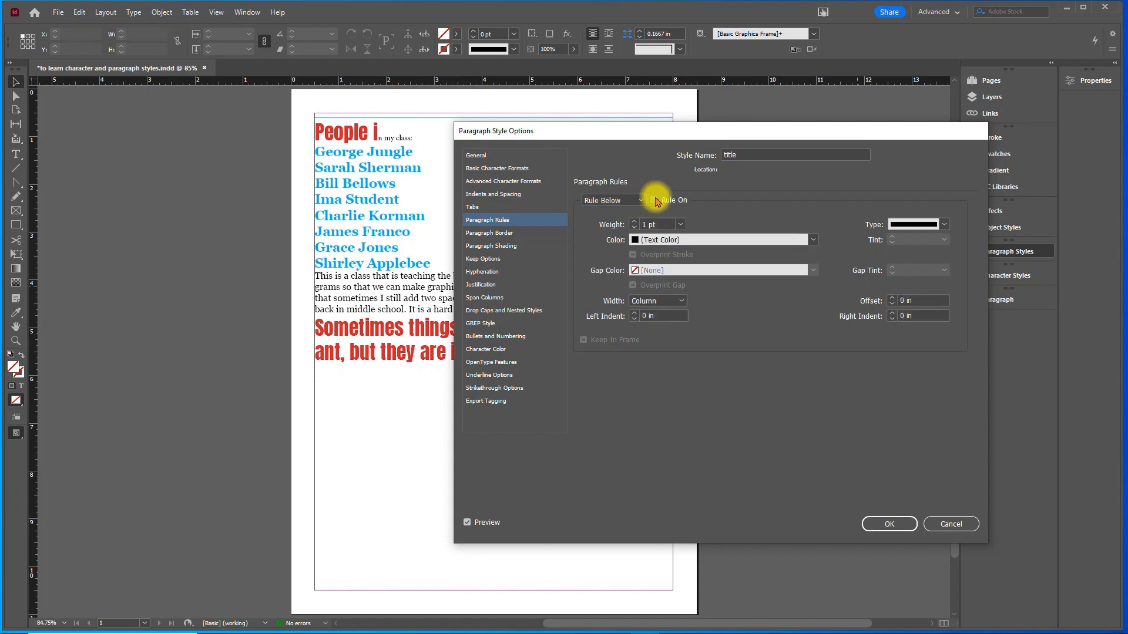
left_click(633, 222)
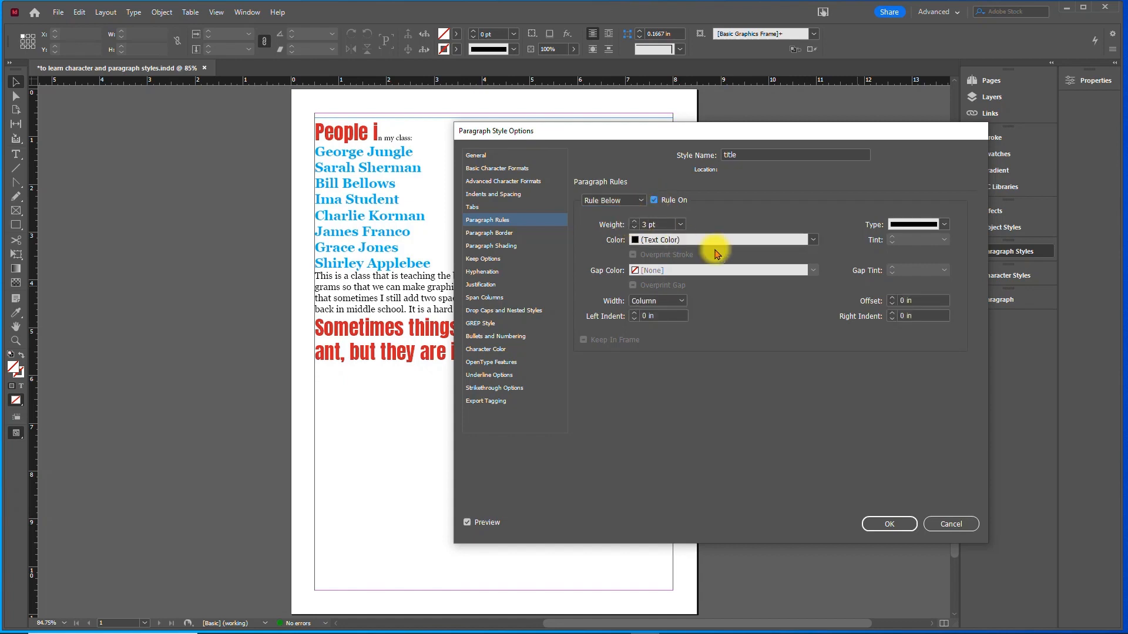
left_click(813, 240)
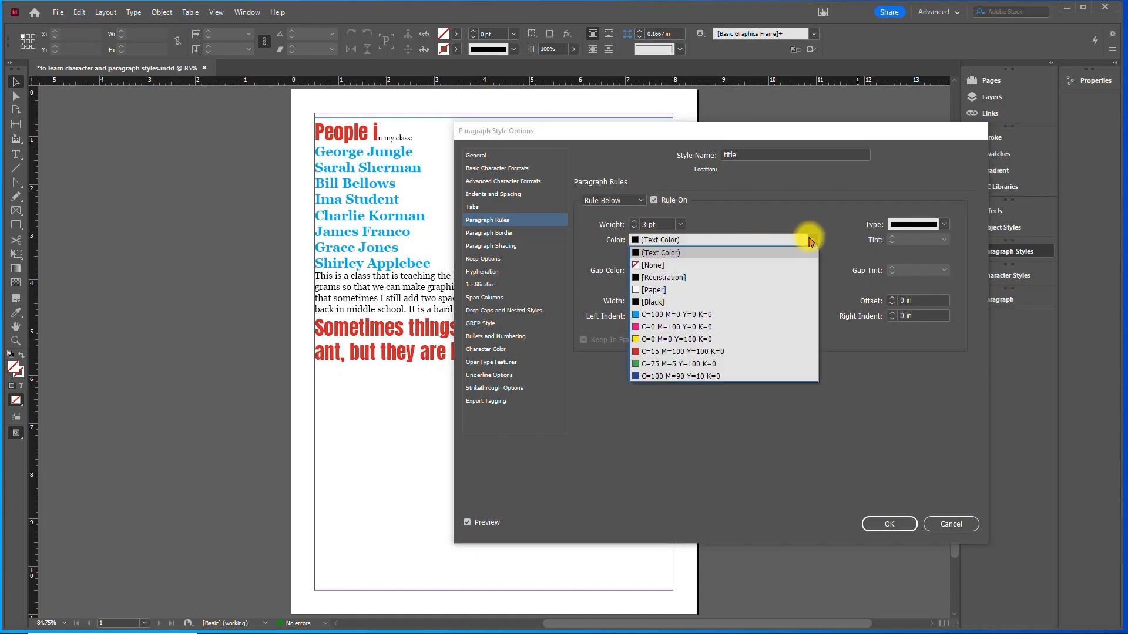
left_click(711, 364)
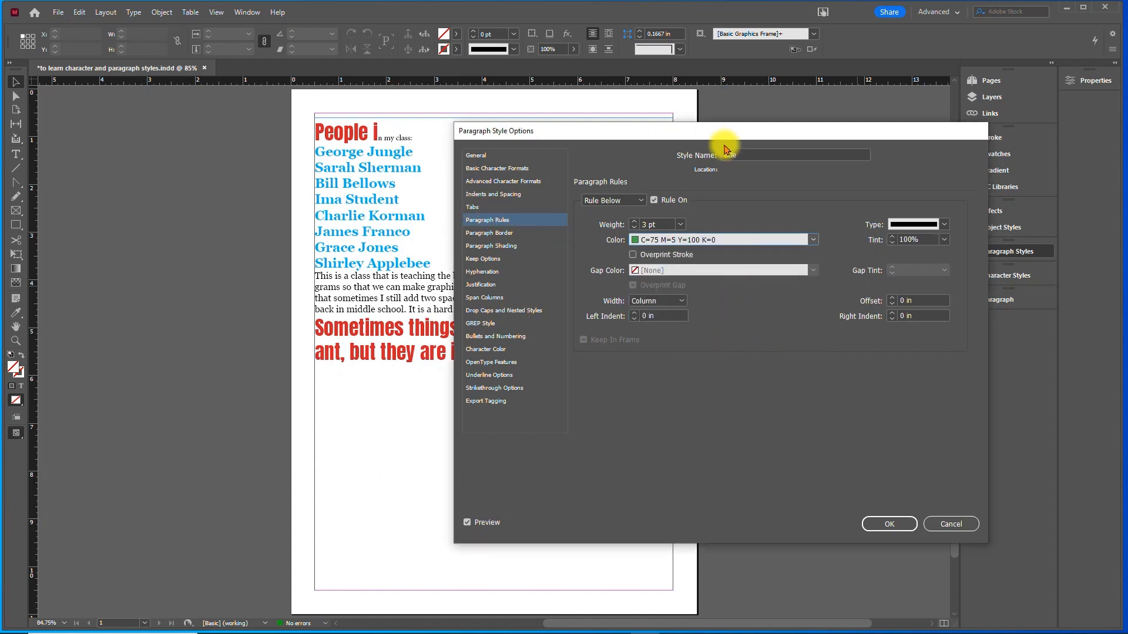
- Save the title paragraph style and apply it to the "People in my class:" heading
left_click(944, 522)
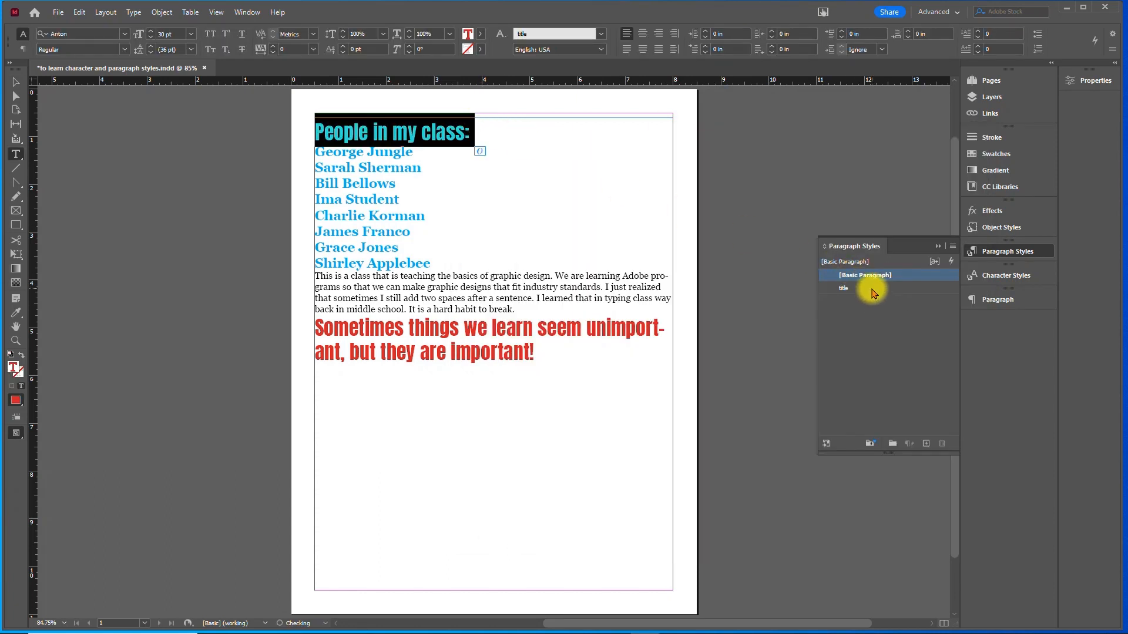
left_click(872, 289)
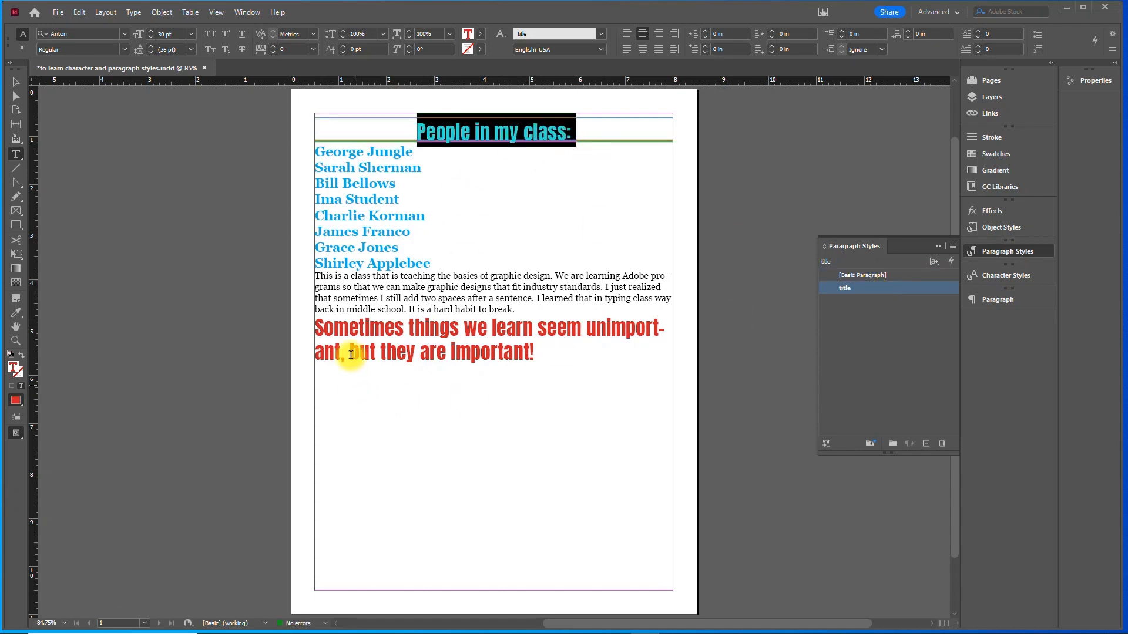
- Apply the title paragraph style to the closing sentence "Sometimes things we learn seem unimportant, but they are important!" and deselect the text
left_click_drag(318, 326, 599, 345)
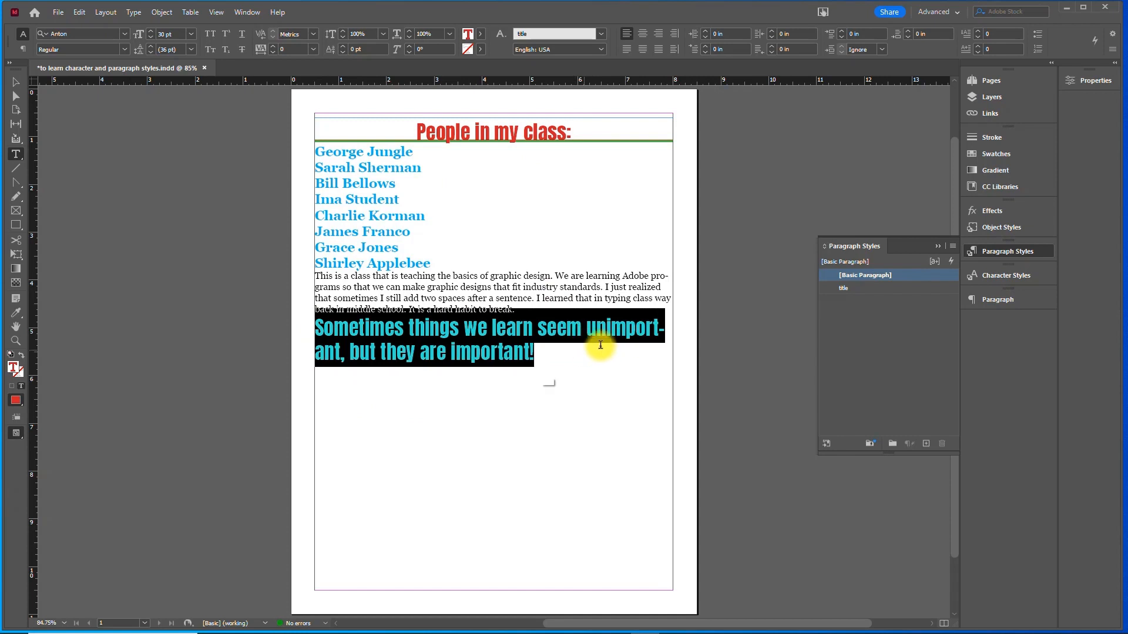
left_click(844, 288)
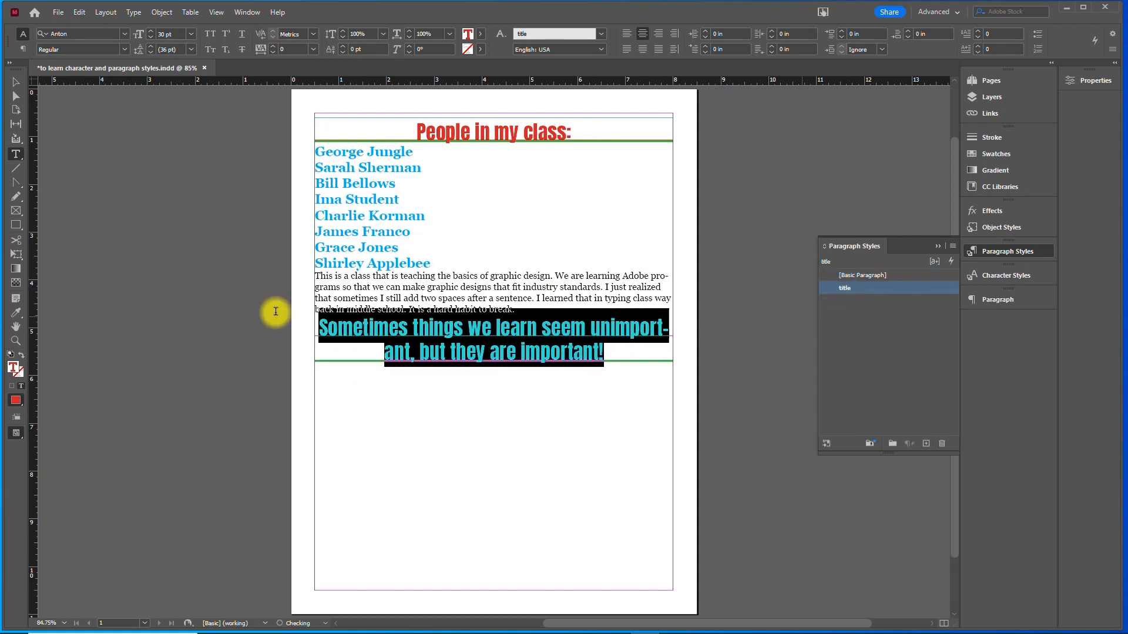
left_click(16, 81)
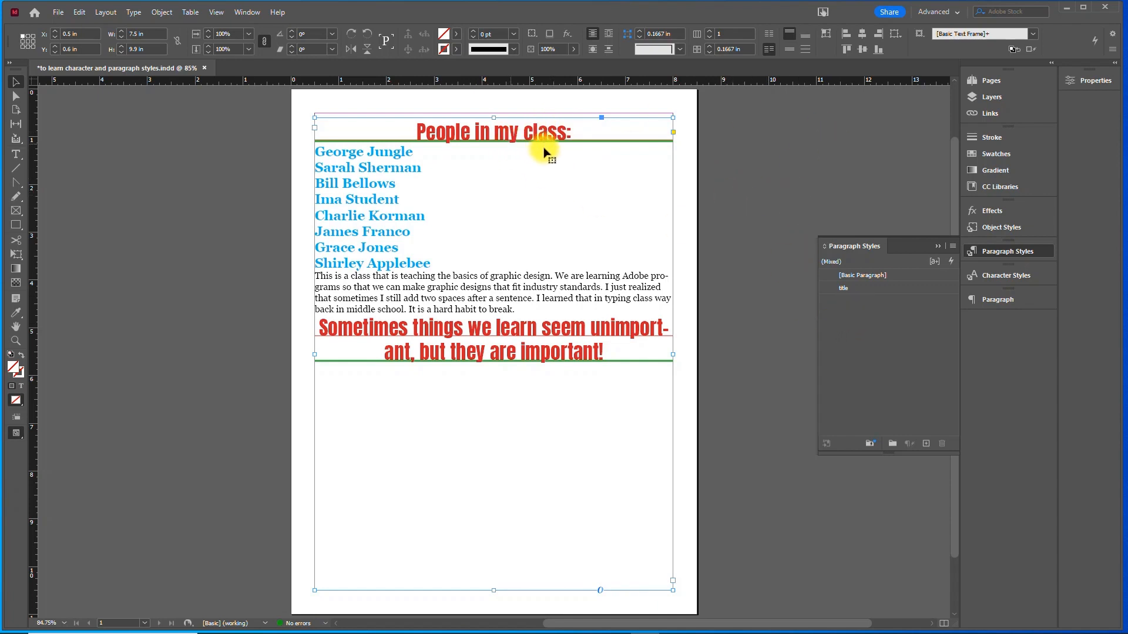
left_click(697, 169)
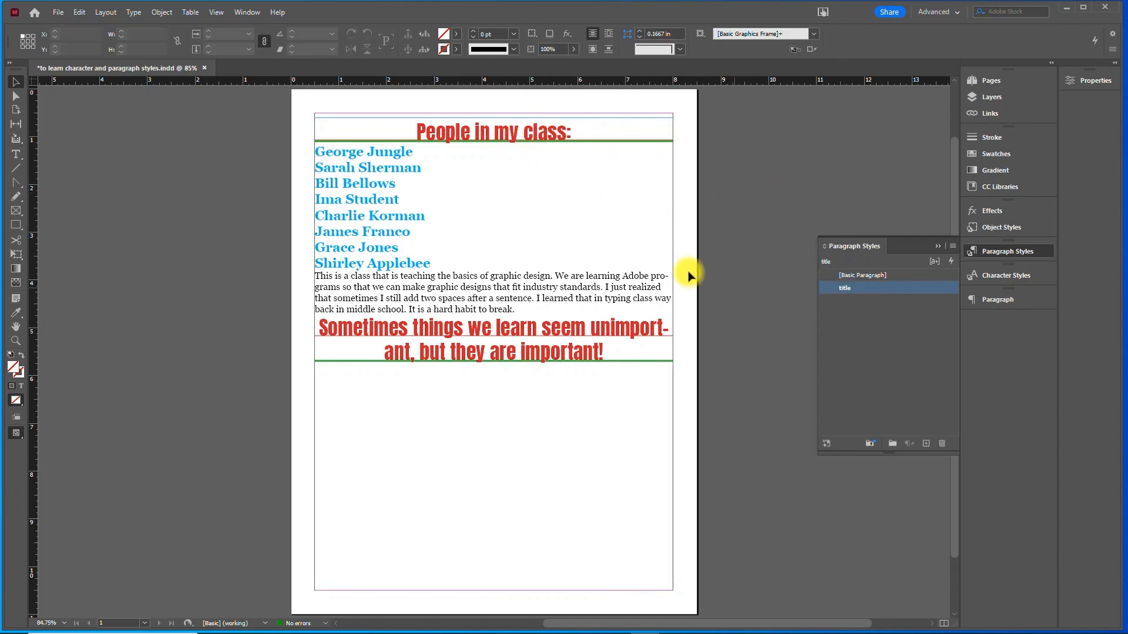
- Edit the title paragraph style and set its rule below offset to 0.0625 in
double_click(846, 288)
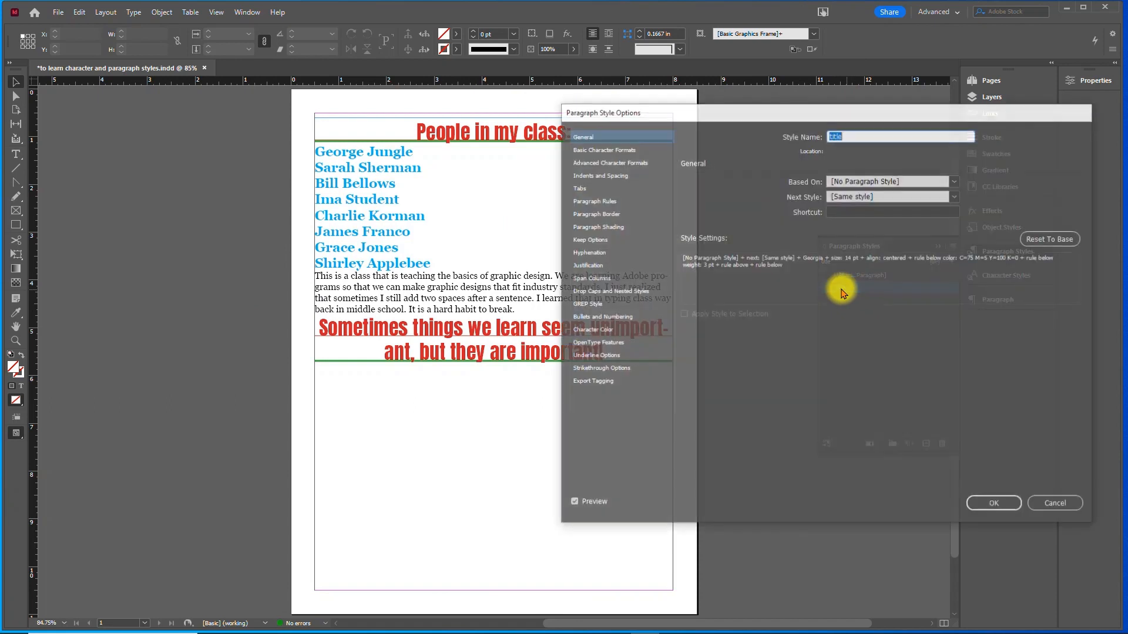
left_click_drag(642, 112, 665, 113)
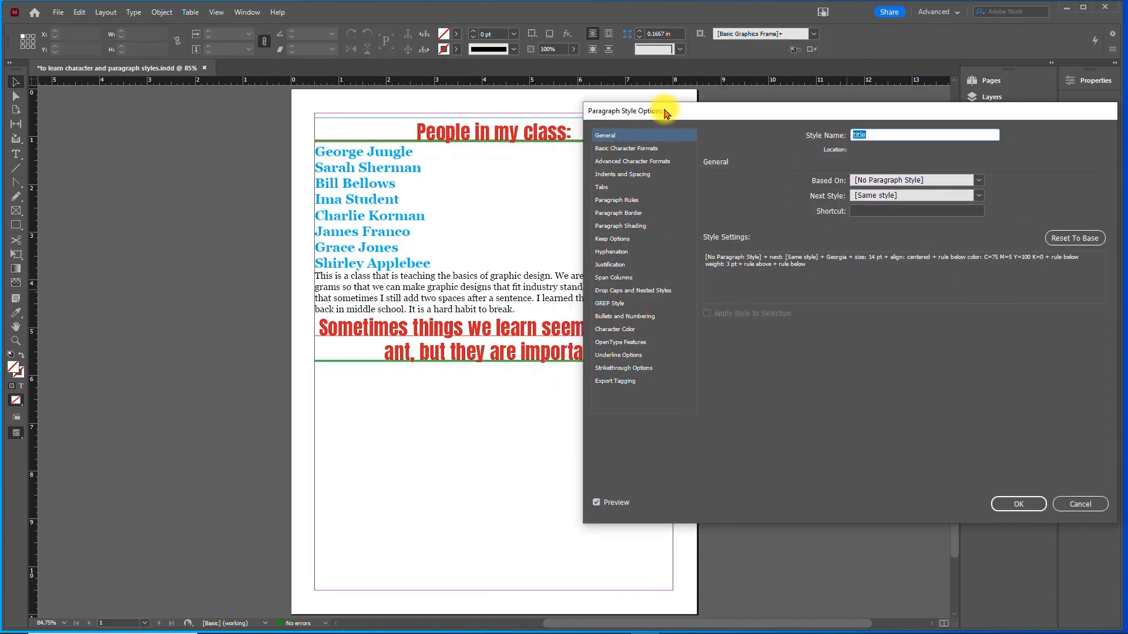
left_click(622, 161)
left_click(614, 201)
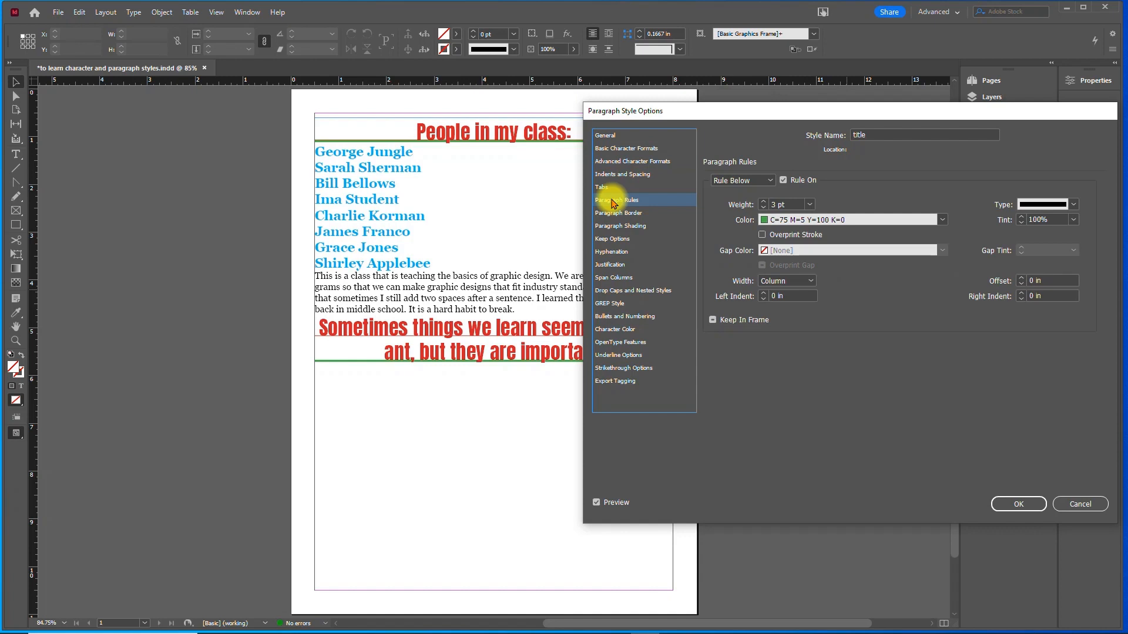
left_click(1023, 280)
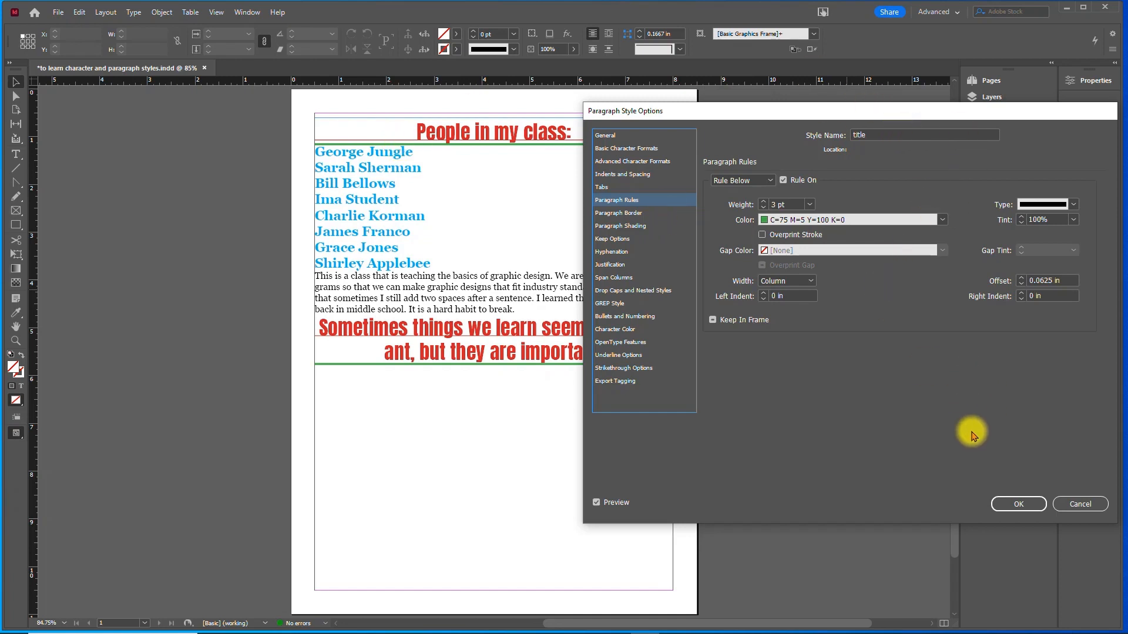
- Set the title paragraph style's space after to 0.1875 in and save the style
left_click(649, 175)
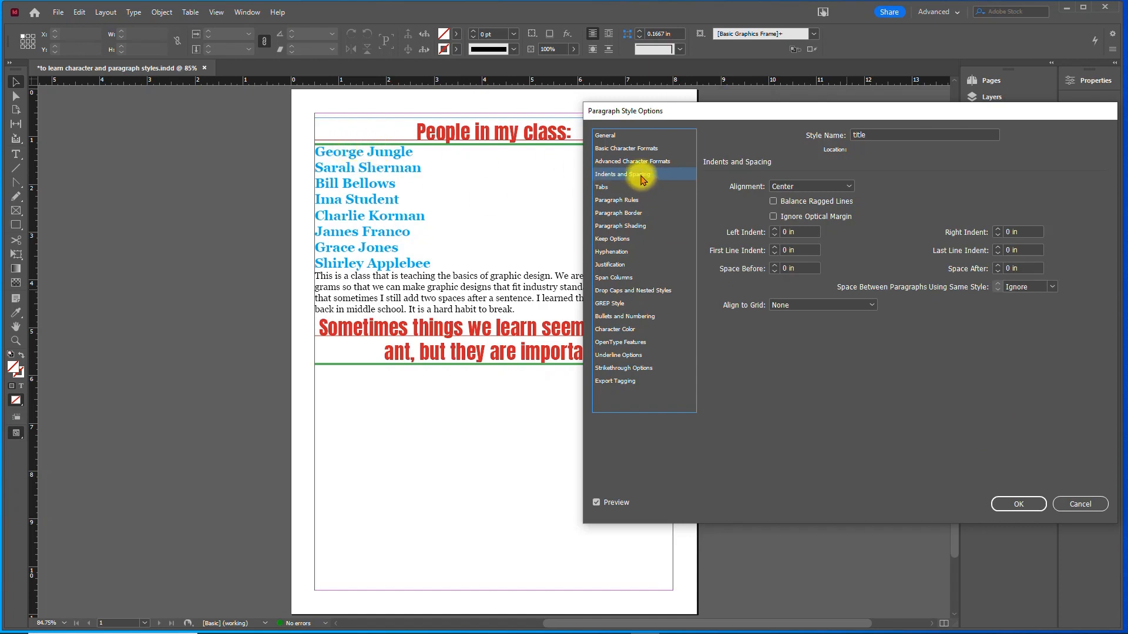
left_click(996, 266)
left_click(997, 265)
left_click(996, 266)
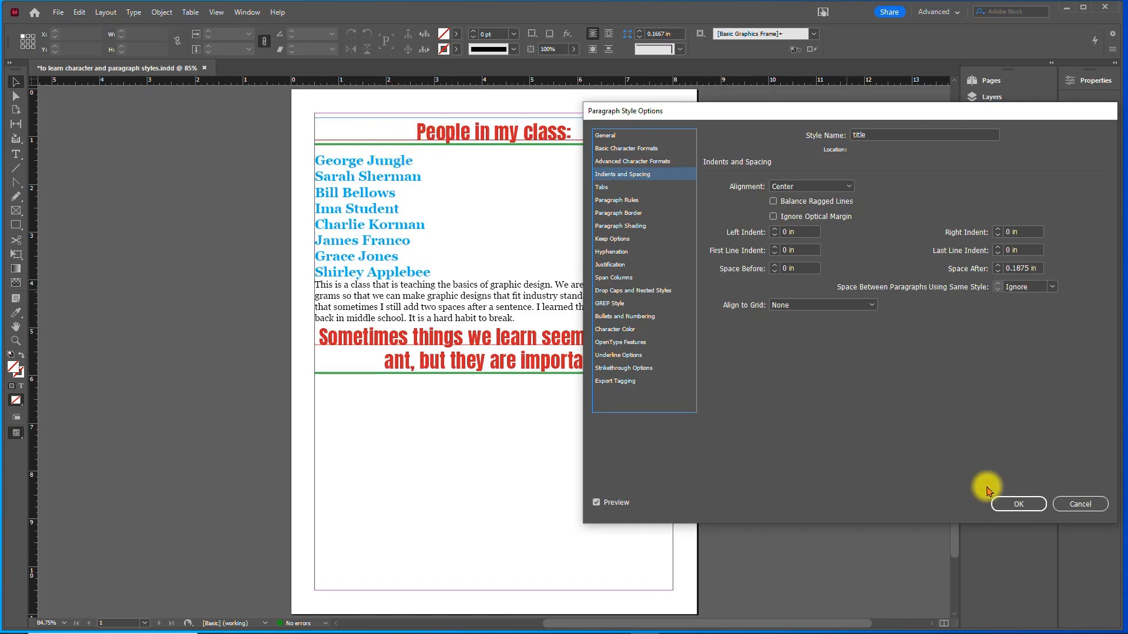
left_click(1019, 504)
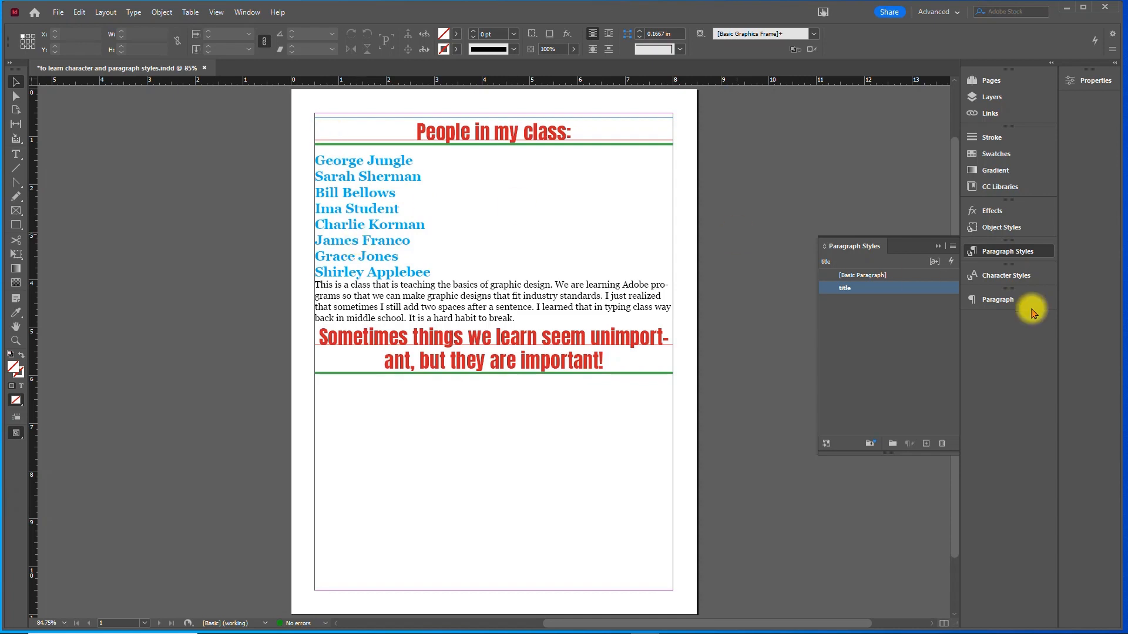
- Create a paragraph style named list, based on title, with its list type set to Bullets
left_click(926, 444)
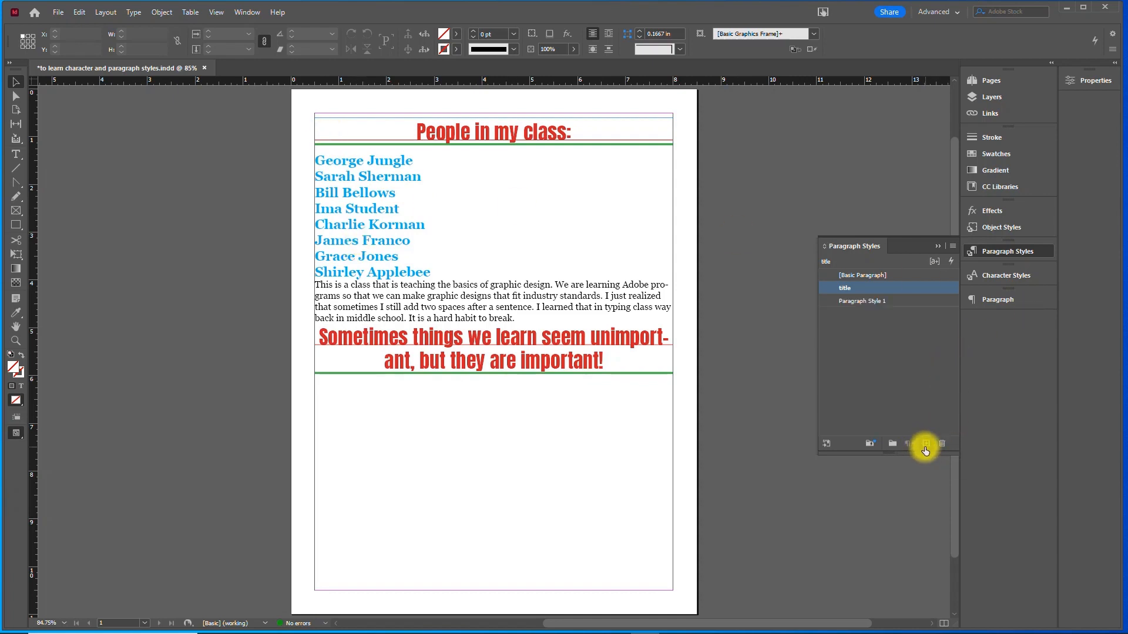
left_click(853, 300)
double_click(853, 300)
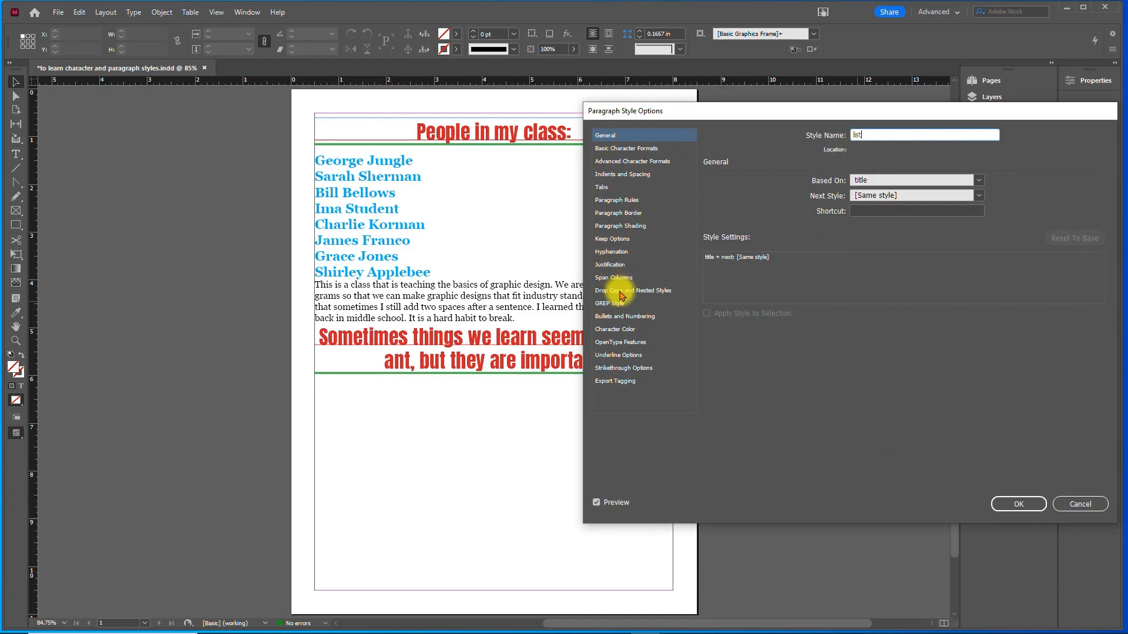
left_click(623, 316)
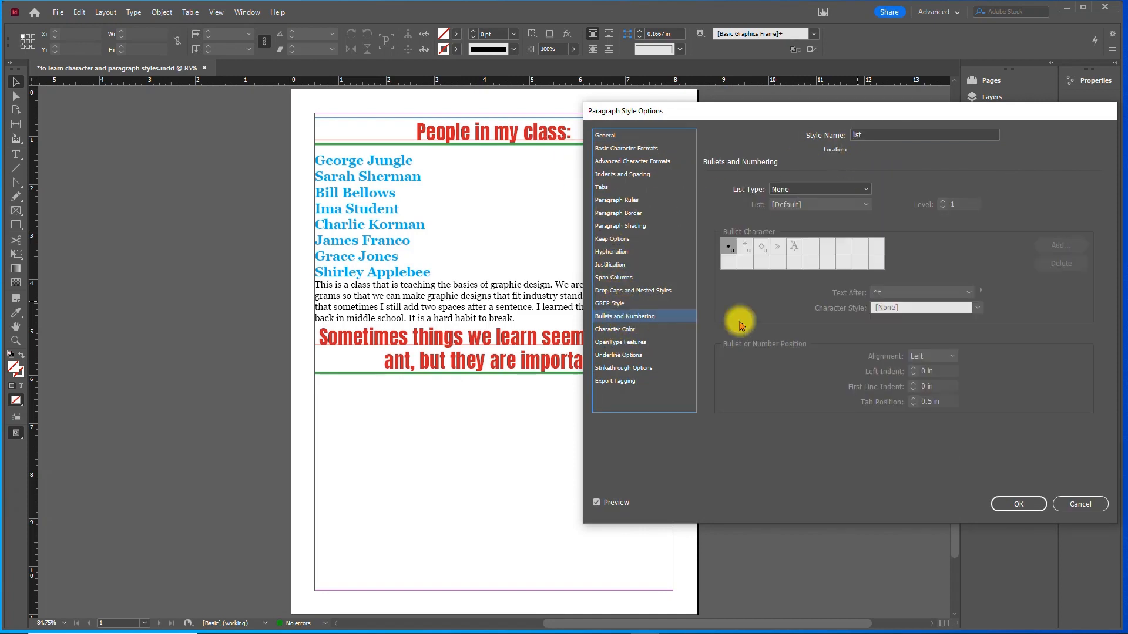
left_click(809, 190)
left_click(795, 214)
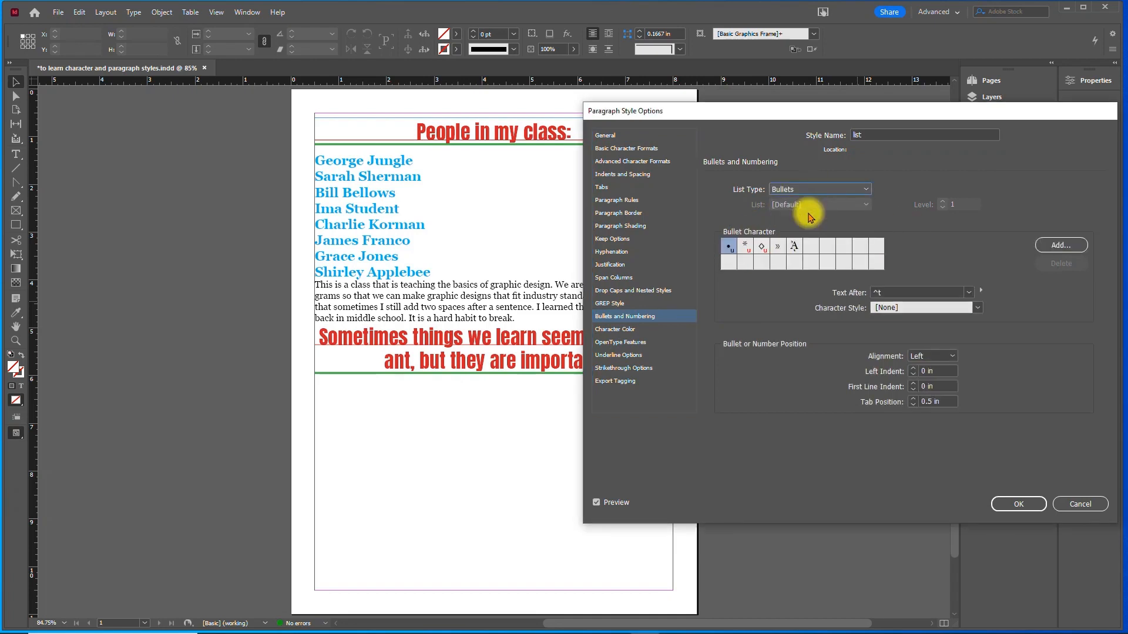
- Set the list paragraph style's left indent to 0.1875 in and save the style
left_click(631, 173)
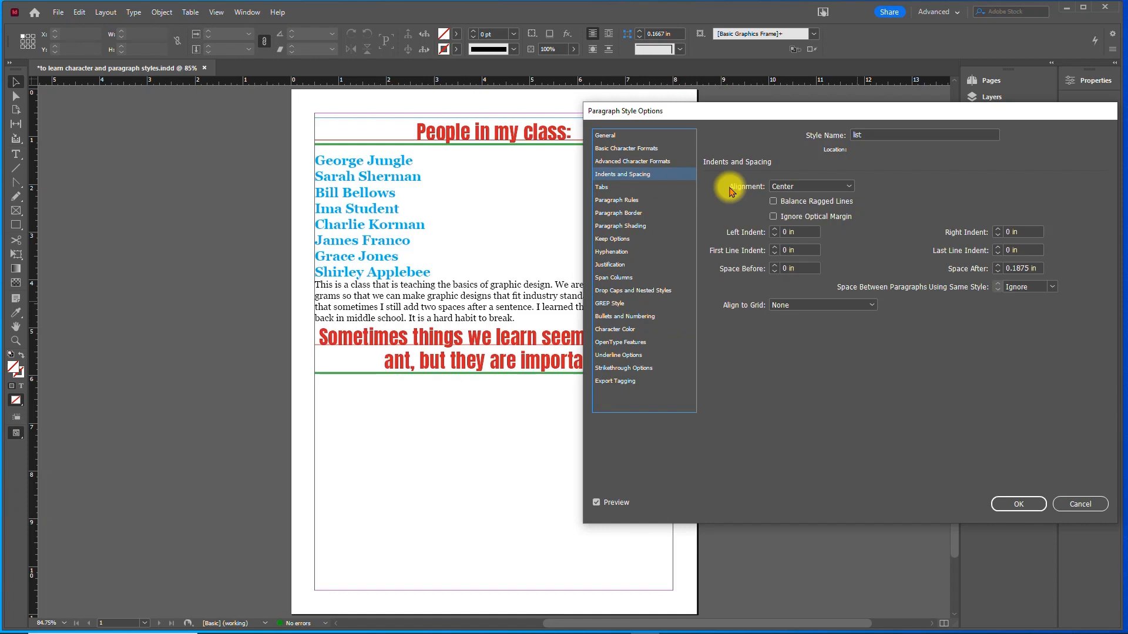
left_click(774, 229)
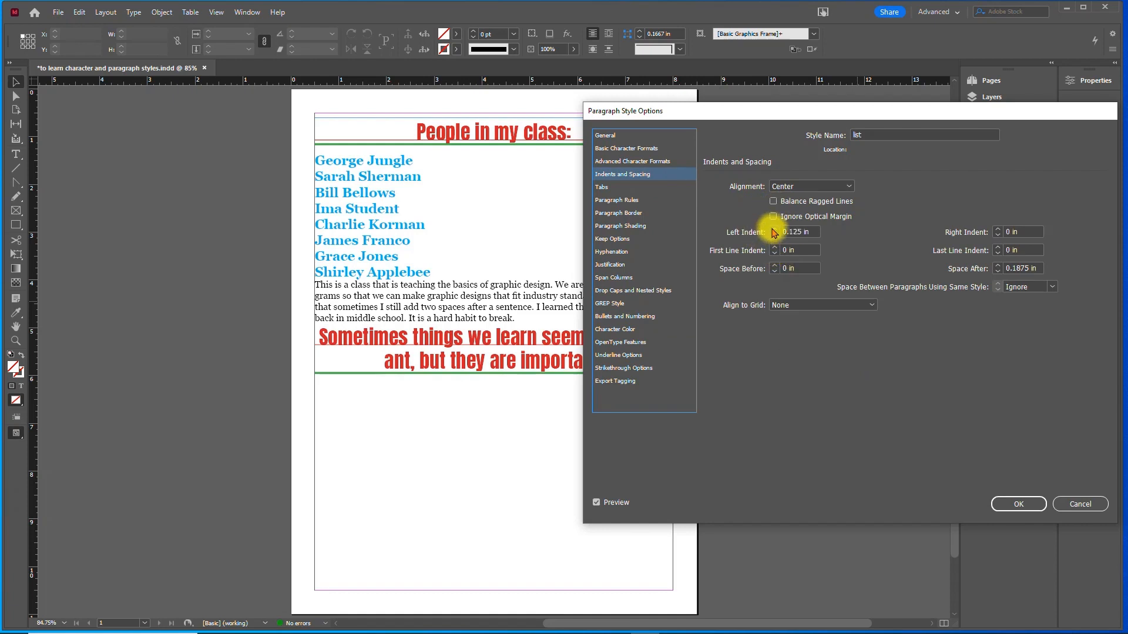
left_click(1016, 504)
- Apply the list paragraph style to all the names below the "People in my class:" heading
double_click(335, 159)
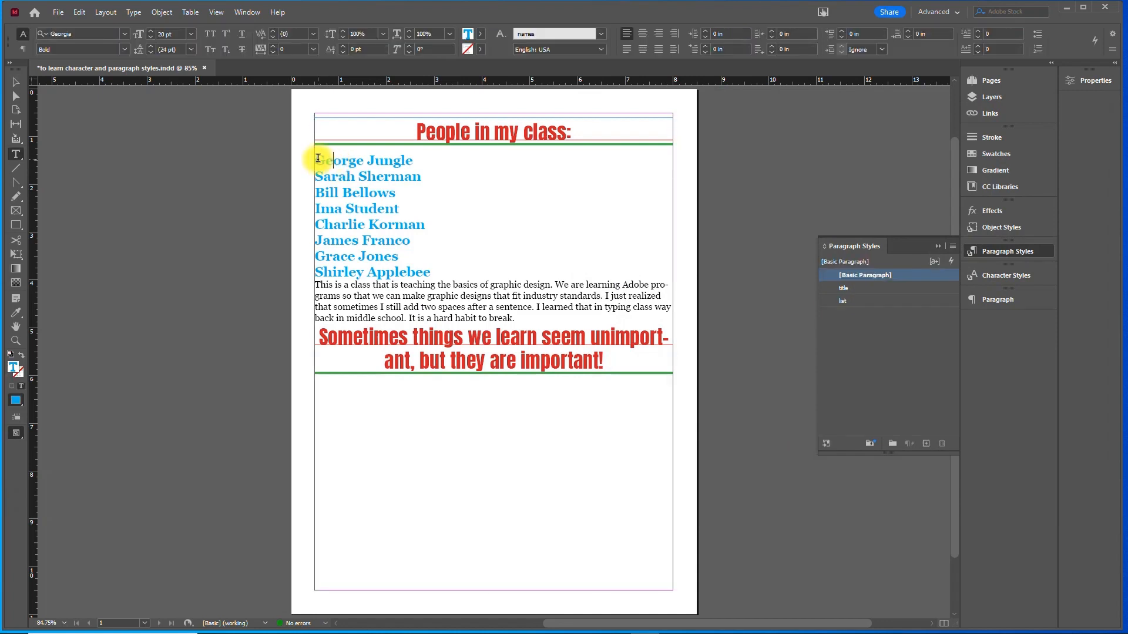
double_click(329, 161)
left_click_drag(392, 168, 443, 270)
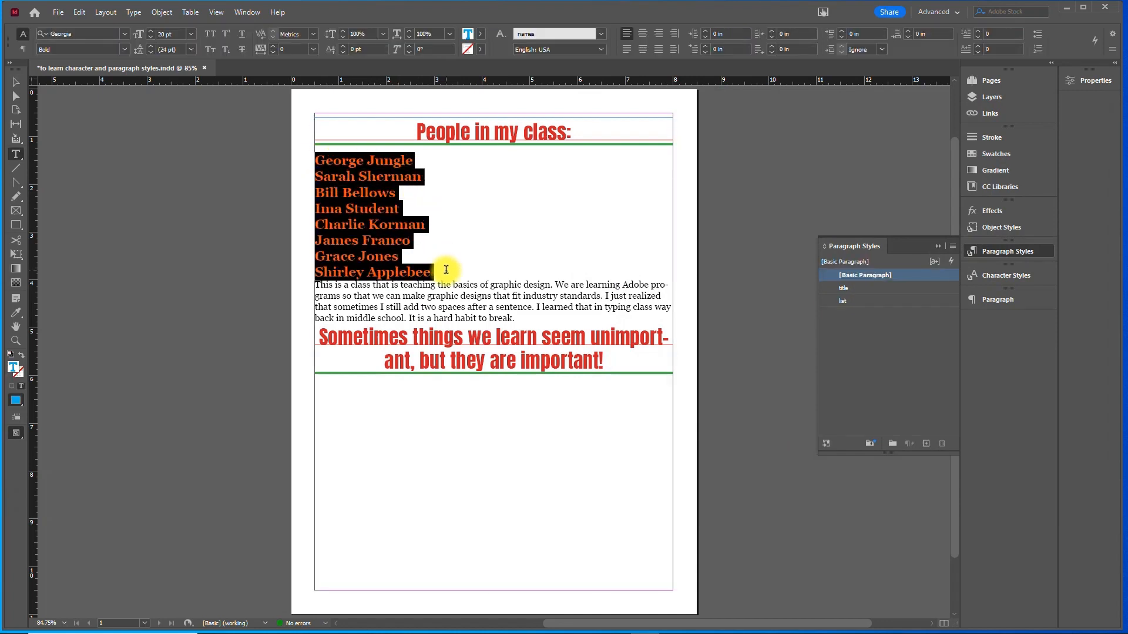
left_click(864, 302)
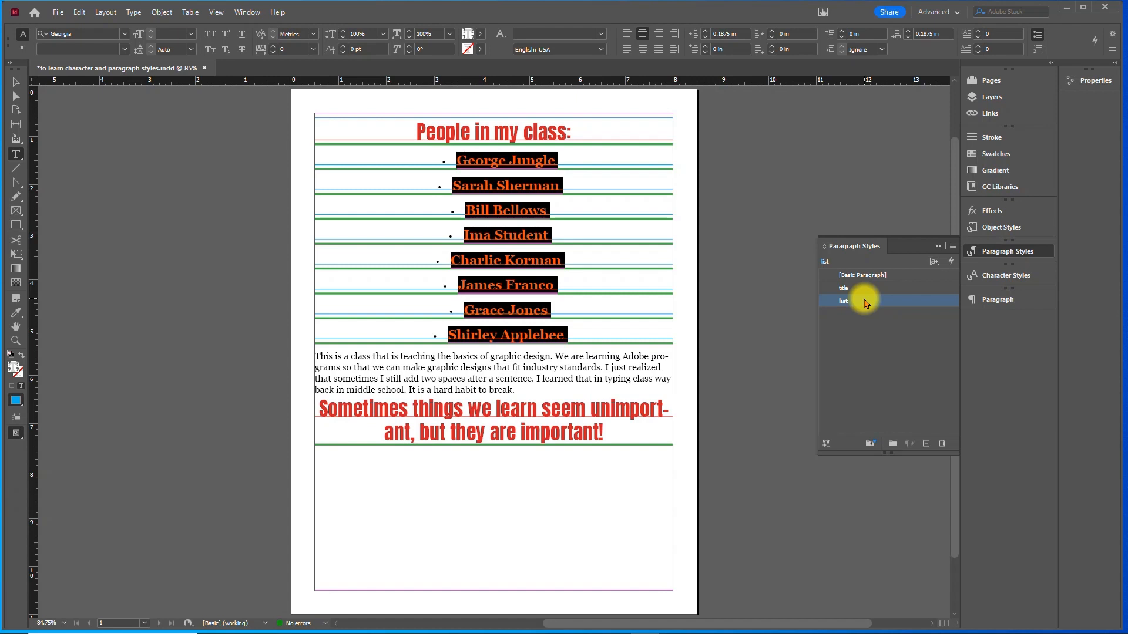
- Edit the list paragraph style to use Left alignment and 0 in space after, and save it
double_click(864, 302)
left_click(618, 175)
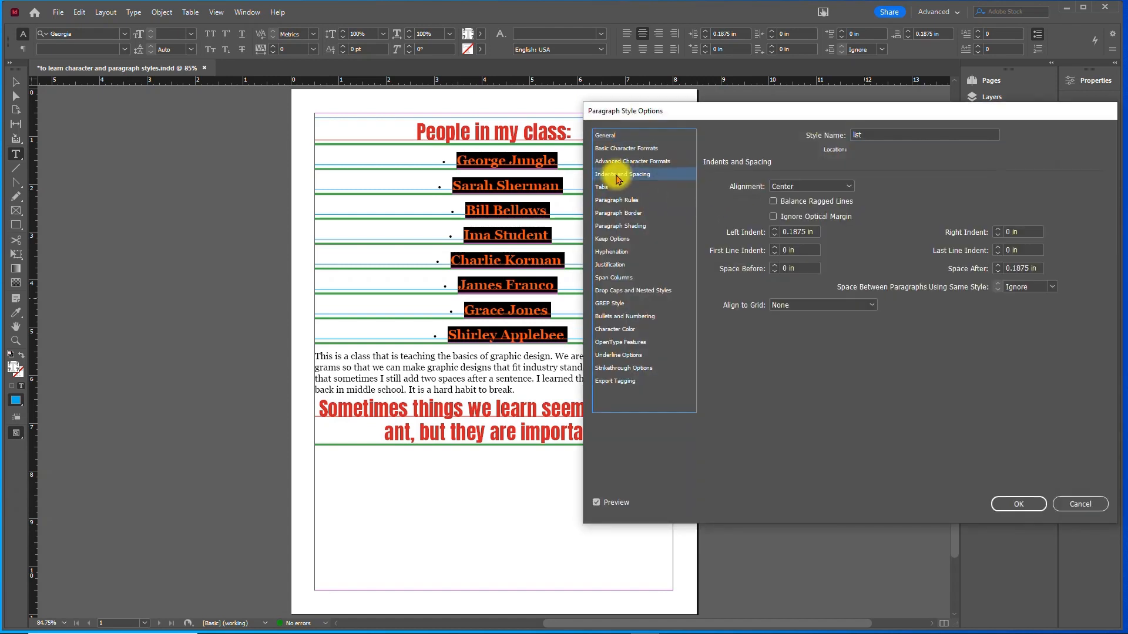
left_click(818, 188)
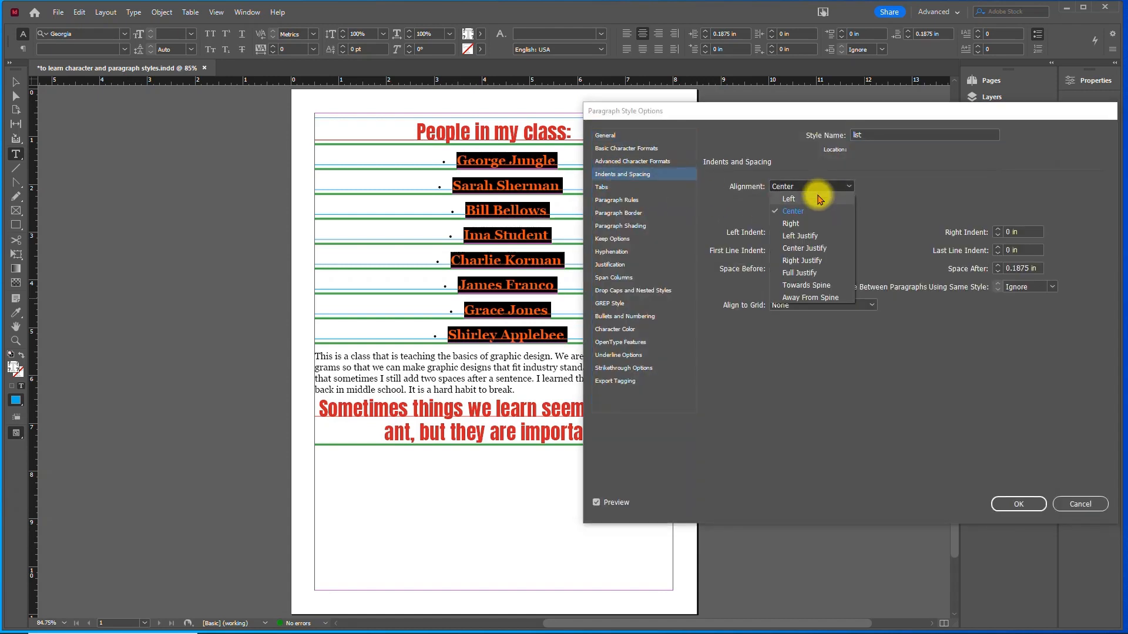
left_click(820, 200)
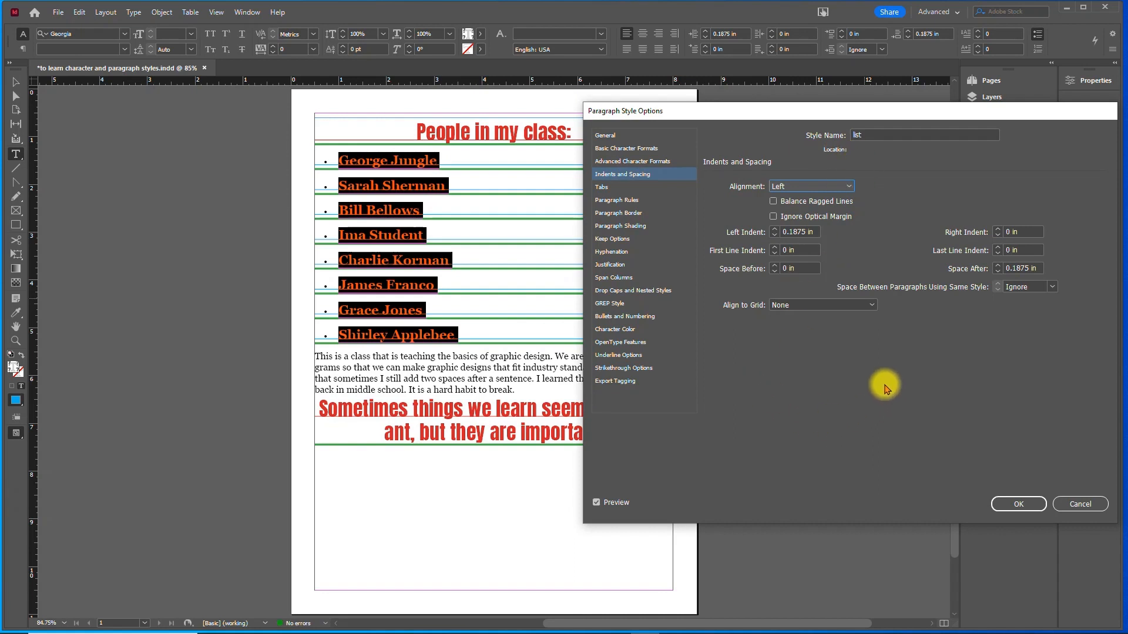
left_click(998, 272)
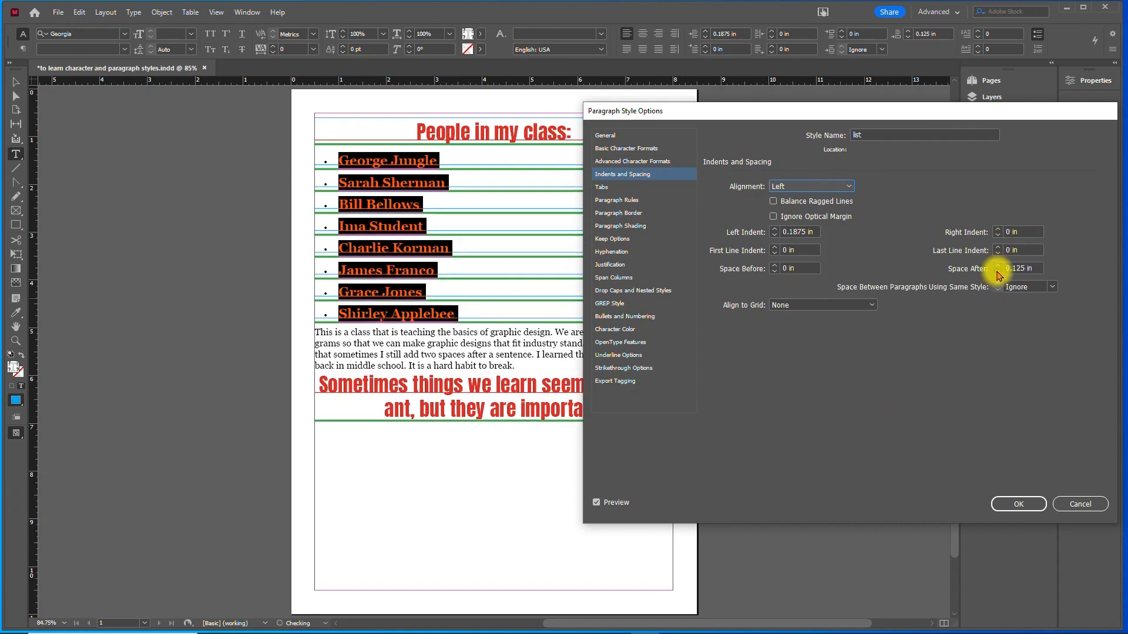
left_click(998, 272)
left_click(998, 272)
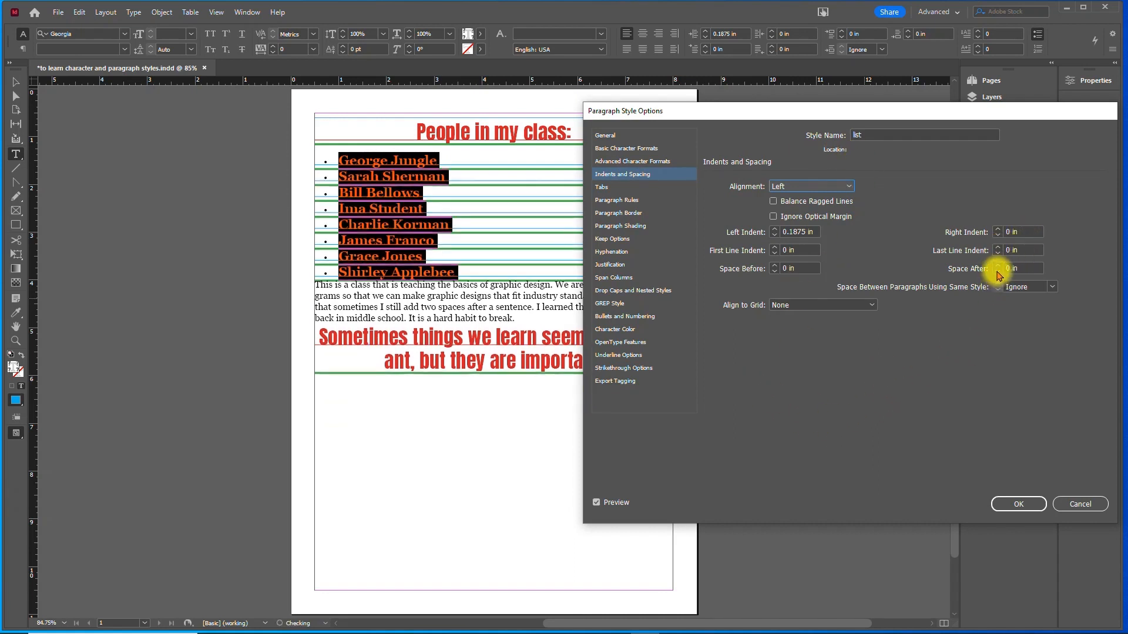
left_click(1013, 503)
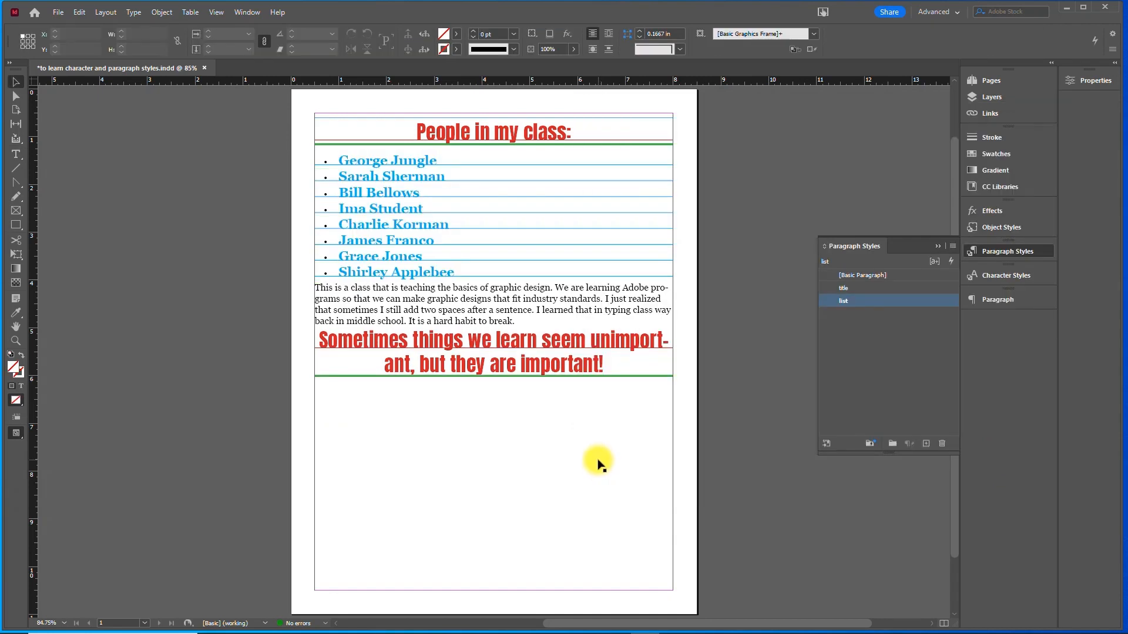